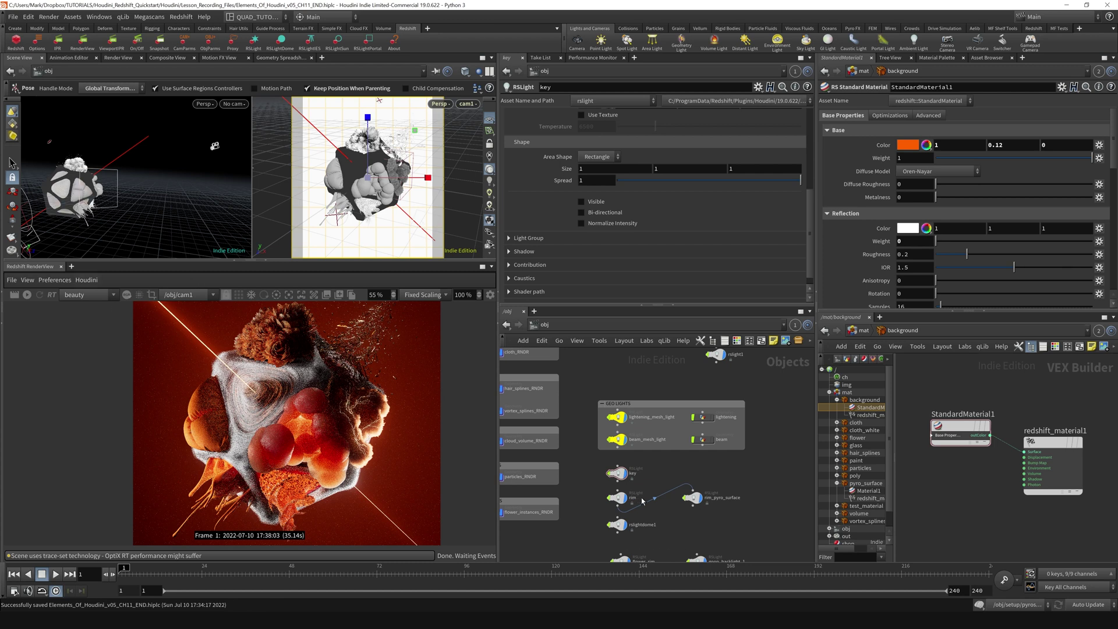
Look through the key light in the no-camera viewport, lock the view to it, and orbit slightly to adjust the light's angle.
{"action": "middle_click_drag", "start_coordinate": [594, 535], "coordinate": [593, 518]}
{"action": "left_click", "coordinate": [616, 458]}
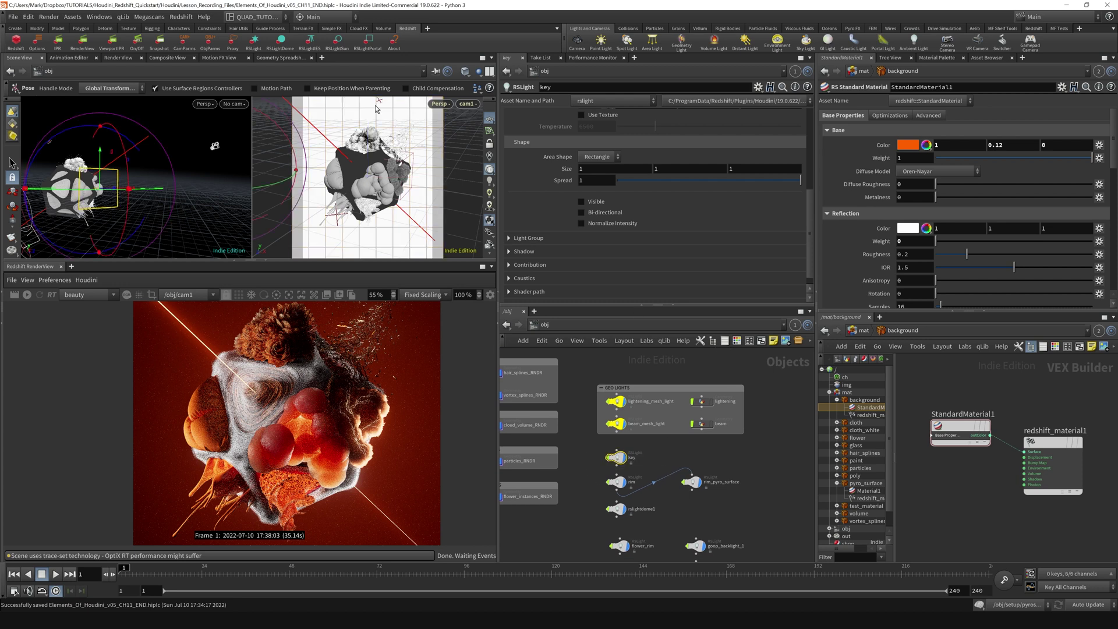
{"action": "left_click_drag", "start_coordinate": [278, 268], "coordinate": [278, 334]}
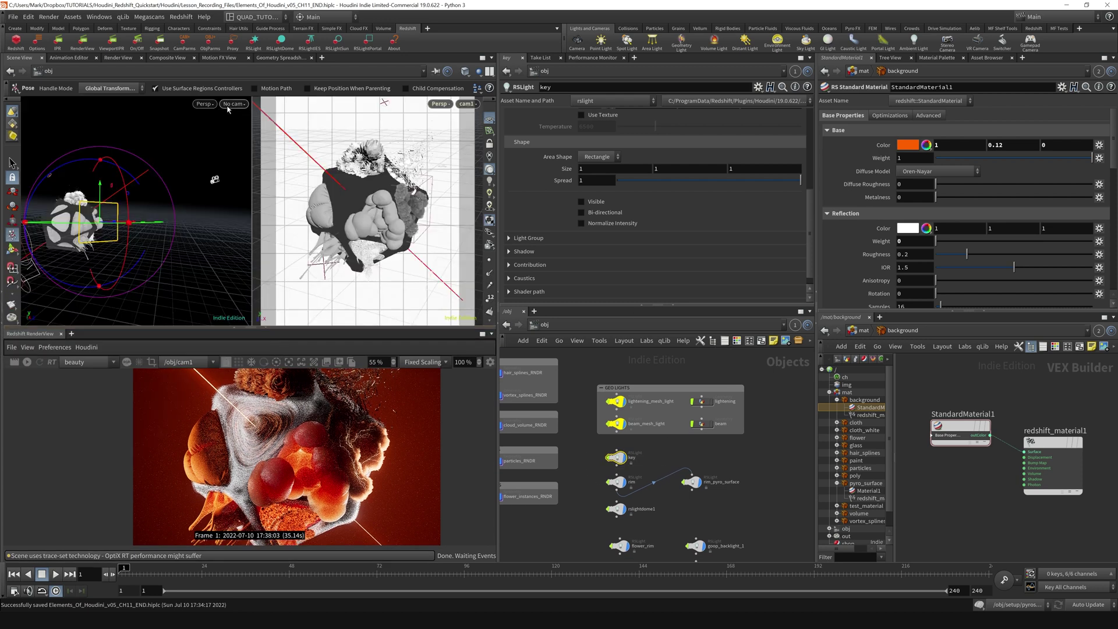
{"action": "left_click", "coordinate": [233, 104]}
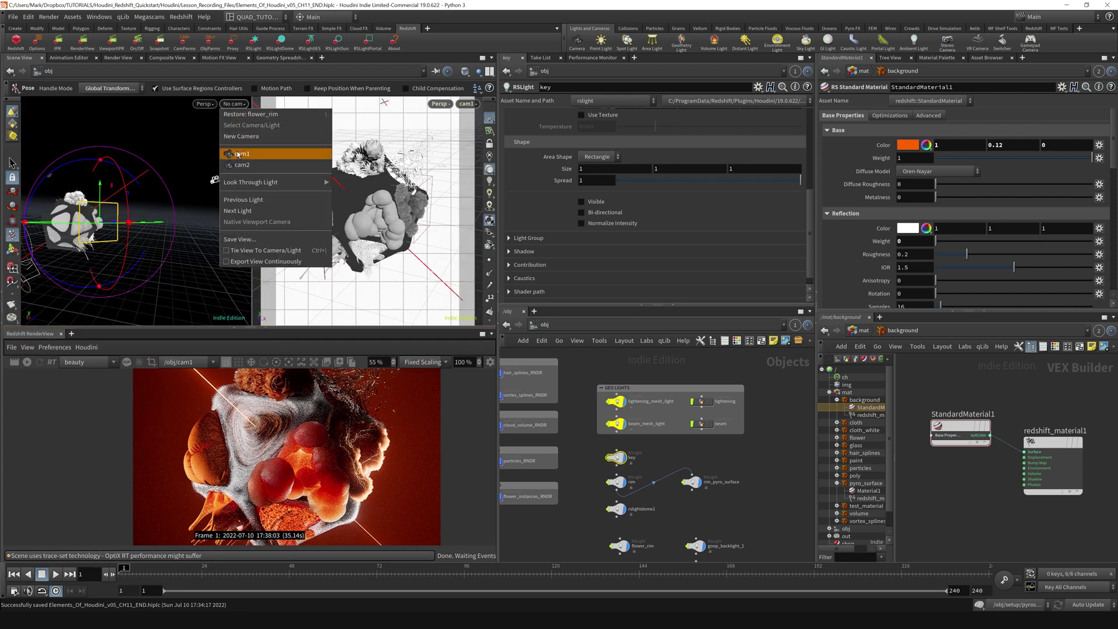
{"action": "left_click", "coordinate": [232, 105]}
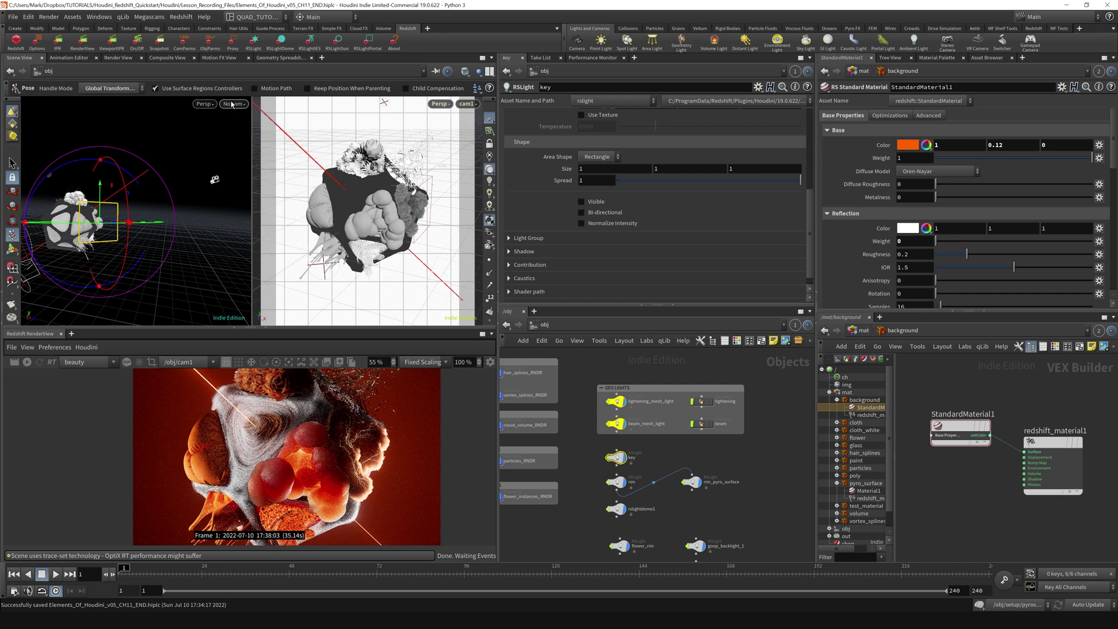
{"action": "left_click", "coordinate": [234, 106]}
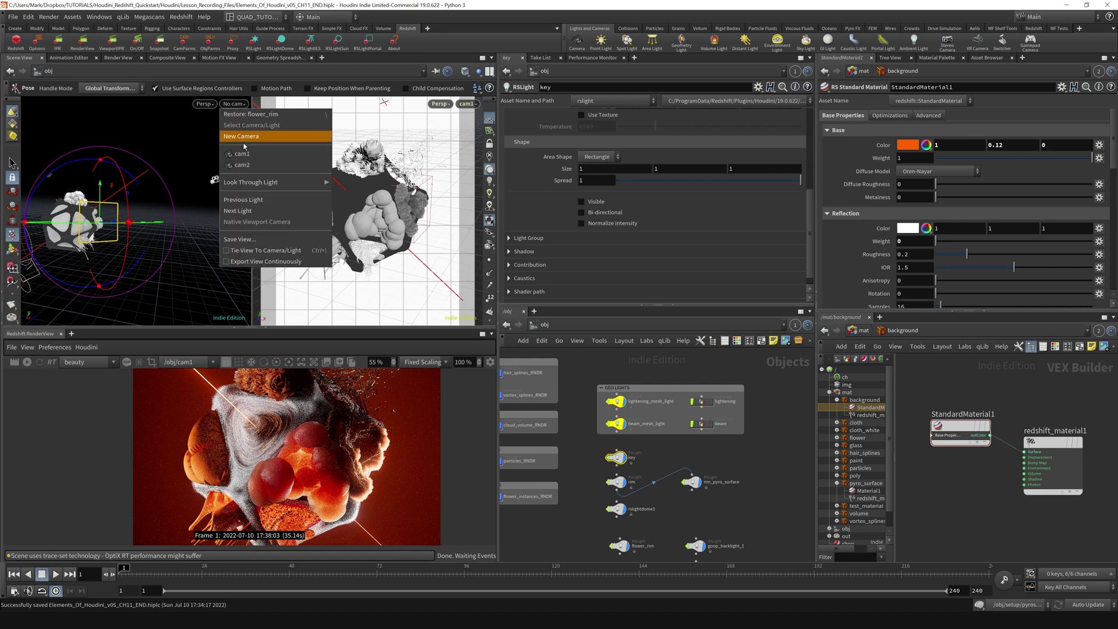
{"action": "mouse_move", "coordinate": [250, 184]}
{"action": "left_click", "coordinate": [350, 249]}
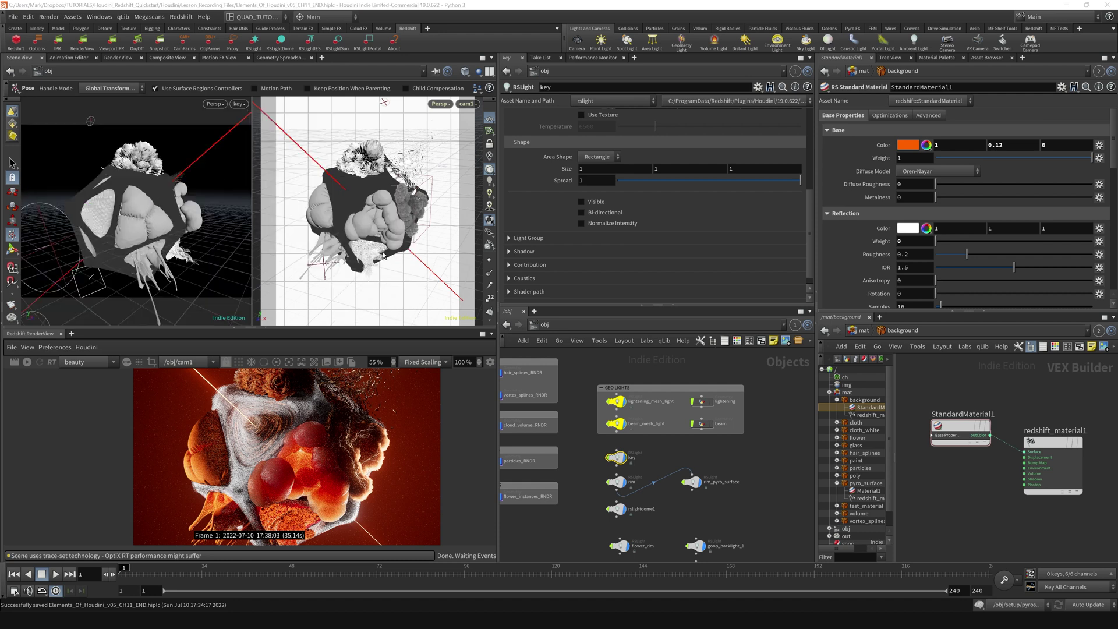
{"action": "left_click", "coordinate": [489, 143]}
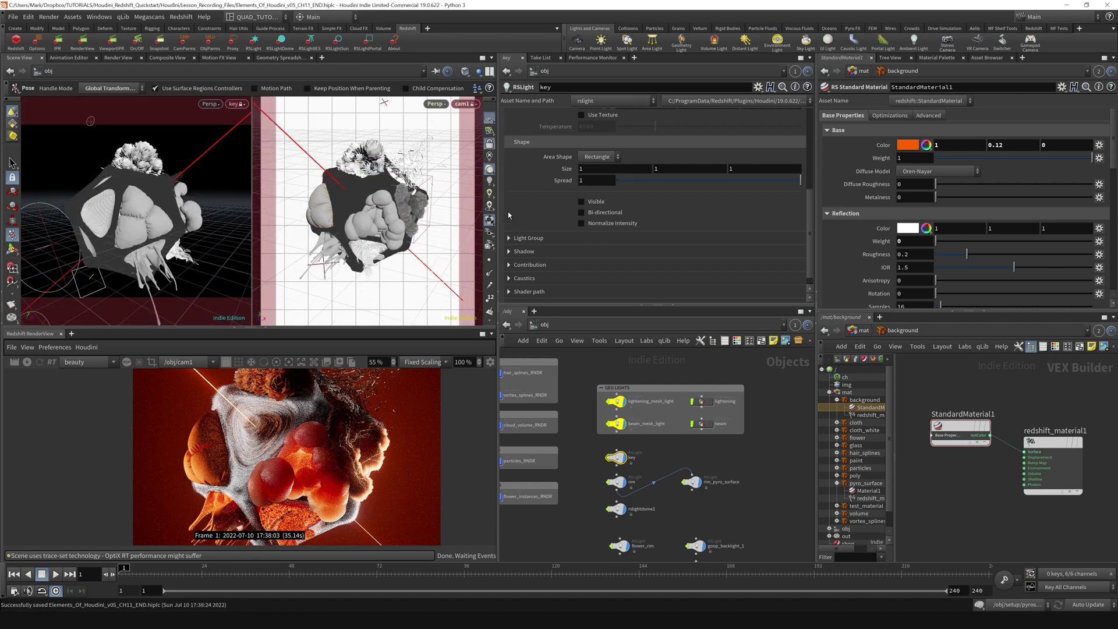
{"action": "left_click_drag", "start_coordinate": [135, 227], "coordinate": [116, 213], "text": "alt"}
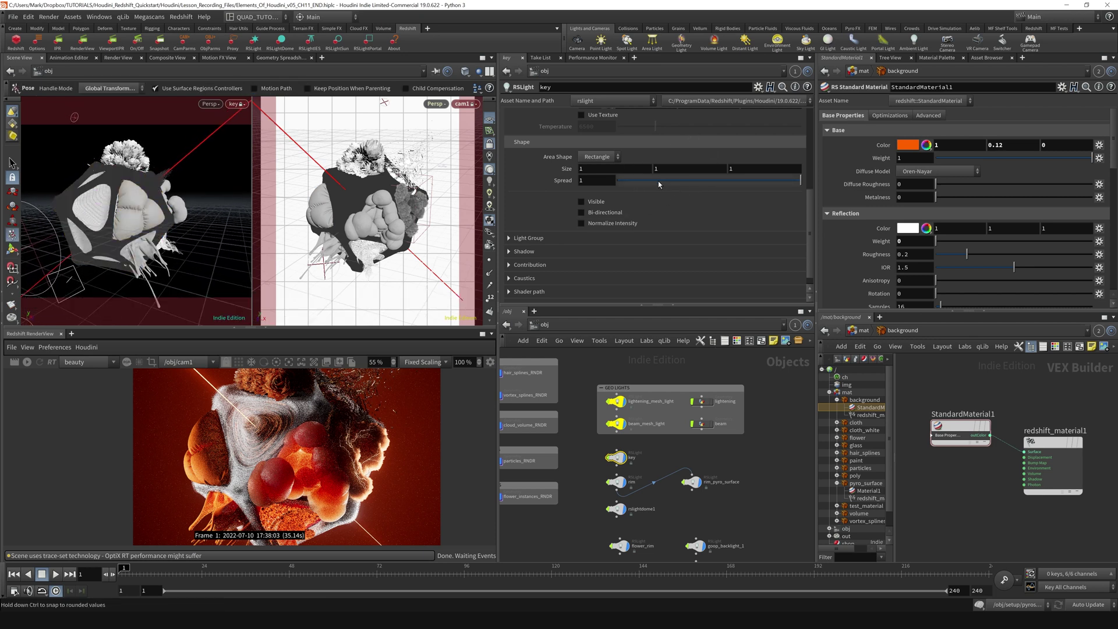
Set the key light's Spread to about 0.339 and start the IPR render.
{"action": "left_click_drag", "start_coordinate": [658, 181], "coordinate": [681, 184]}
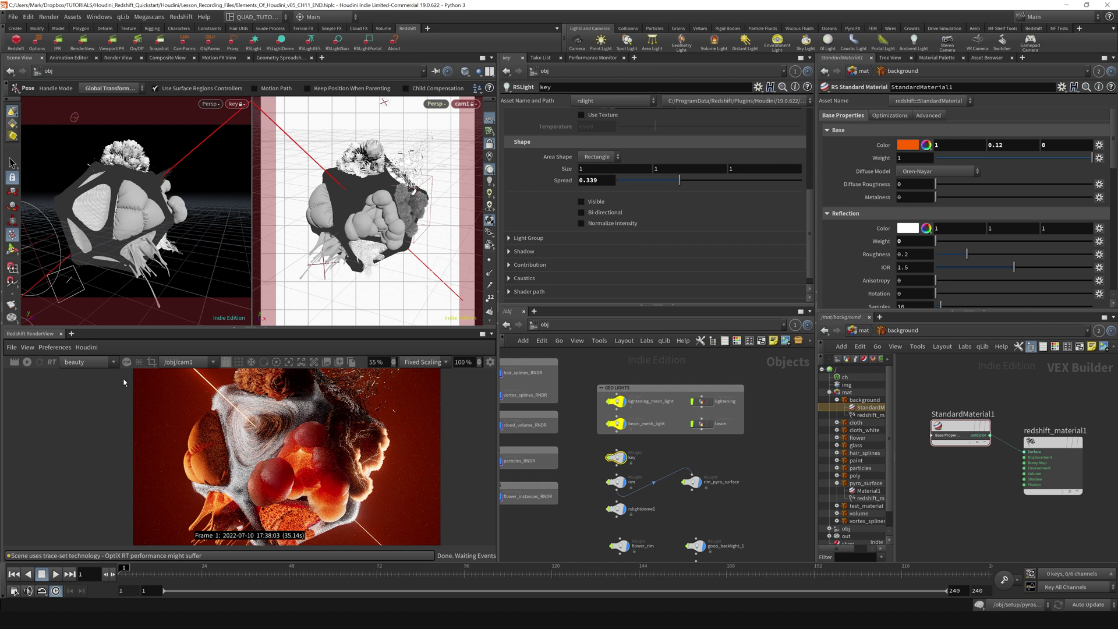
{"action": "left_click", "coordinate": [27, 362]}
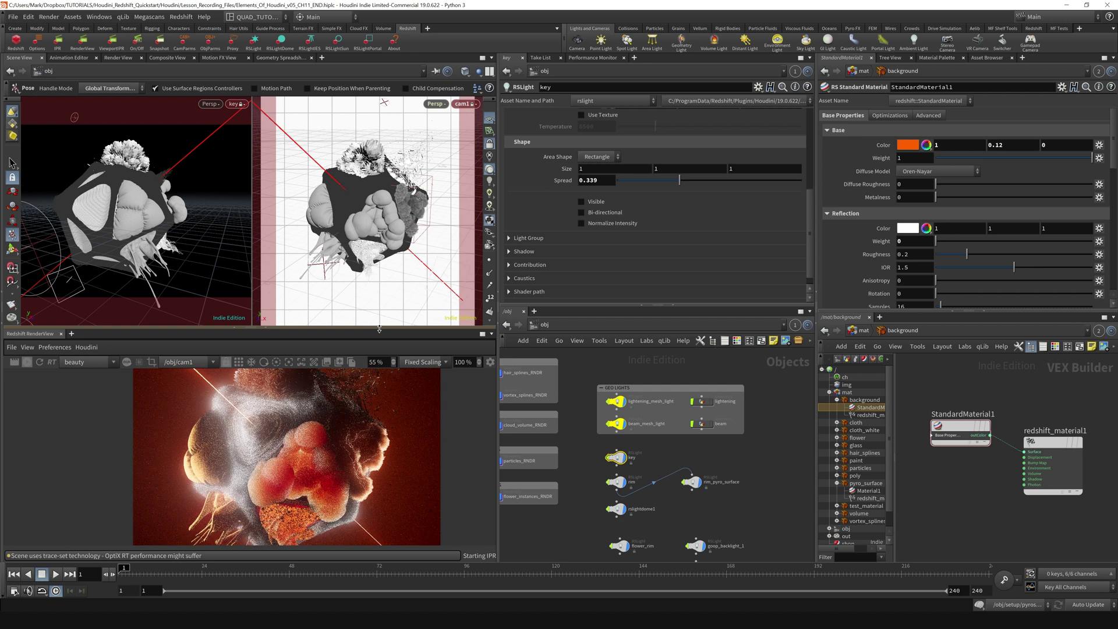
Set the key light's Intensity to 10 and save the scene.
{"action": "scroll", "coordinate": [547, 239], "scroll_direction": "up", "scroll_amount": 5}
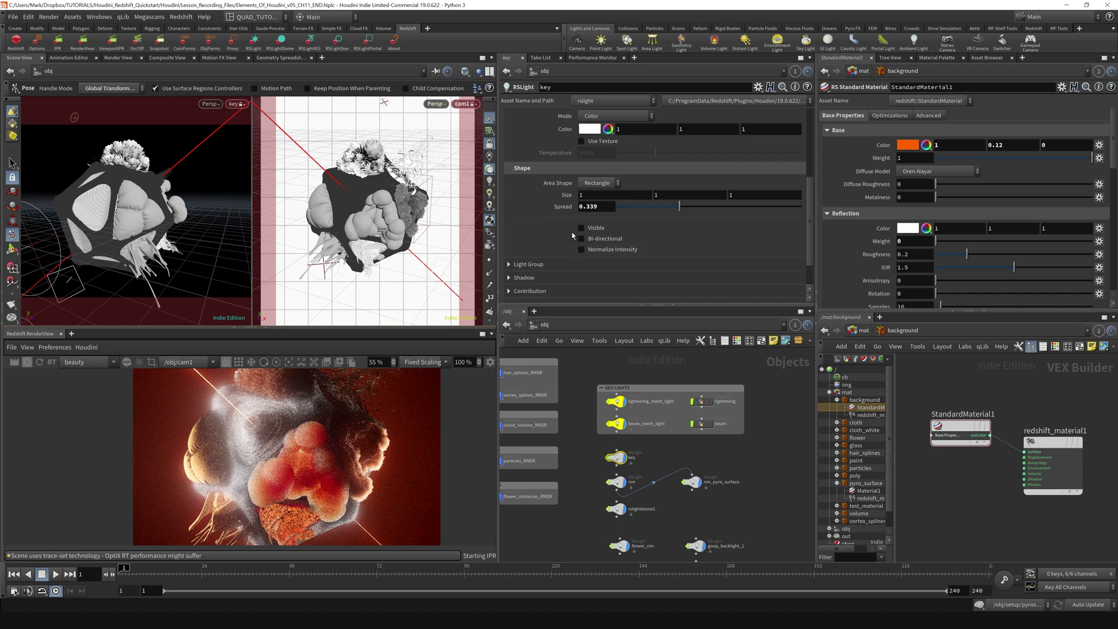
{"action": "left_click_drag", "start_coordinate": [593, 179], "coordinate": [550, 200]}
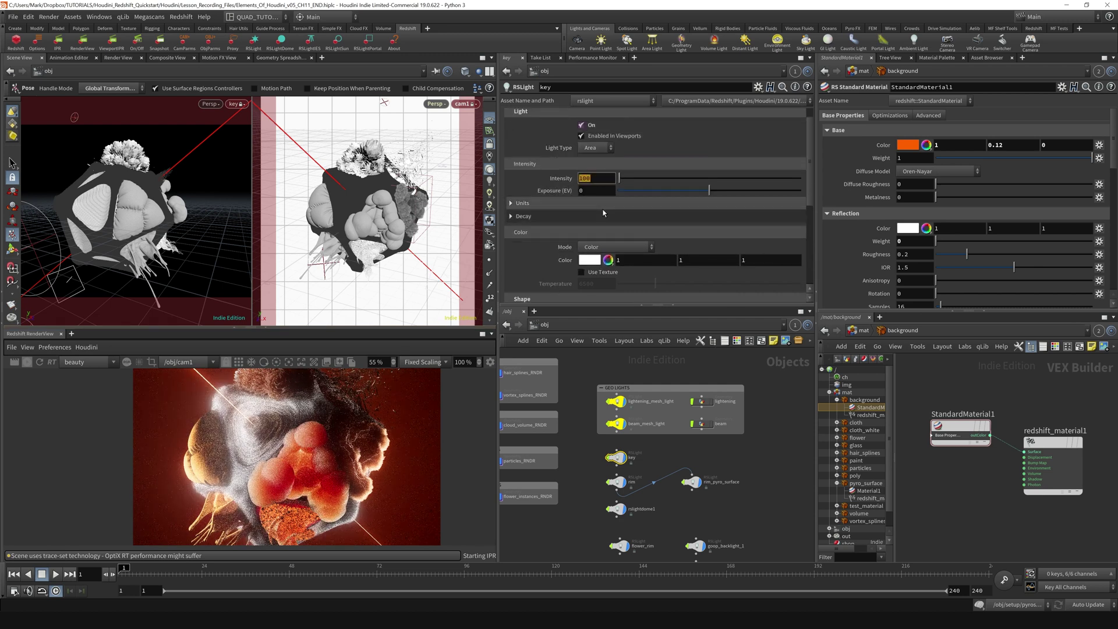
{"action": "type", "text": "10"}
{"action": "key", "text": "Return"}
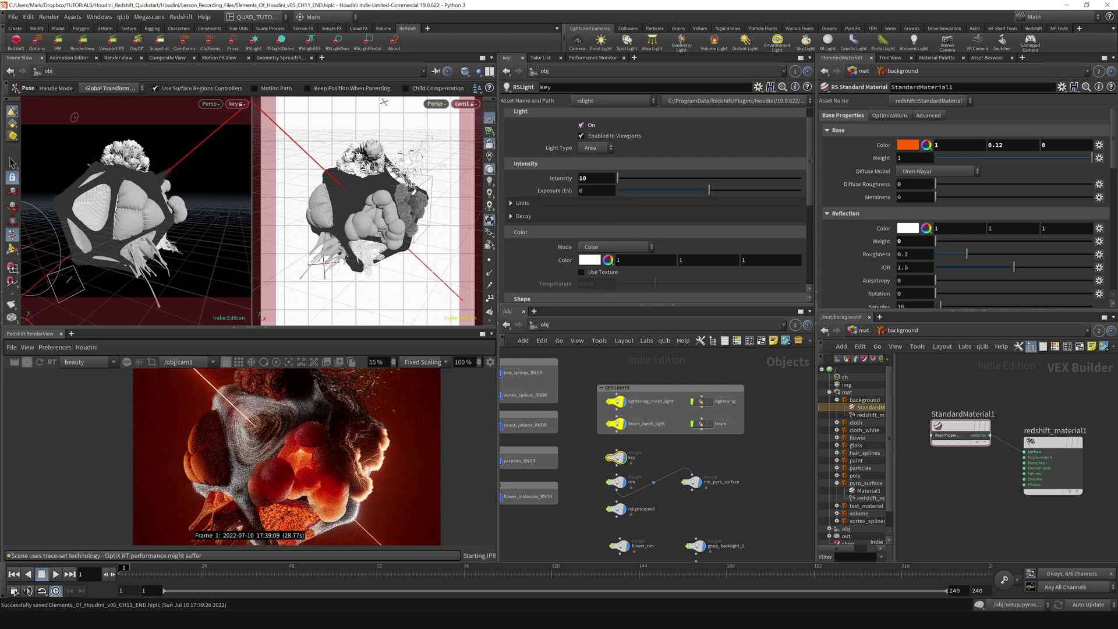
{"action": "key", "text": "ctrl+s"}
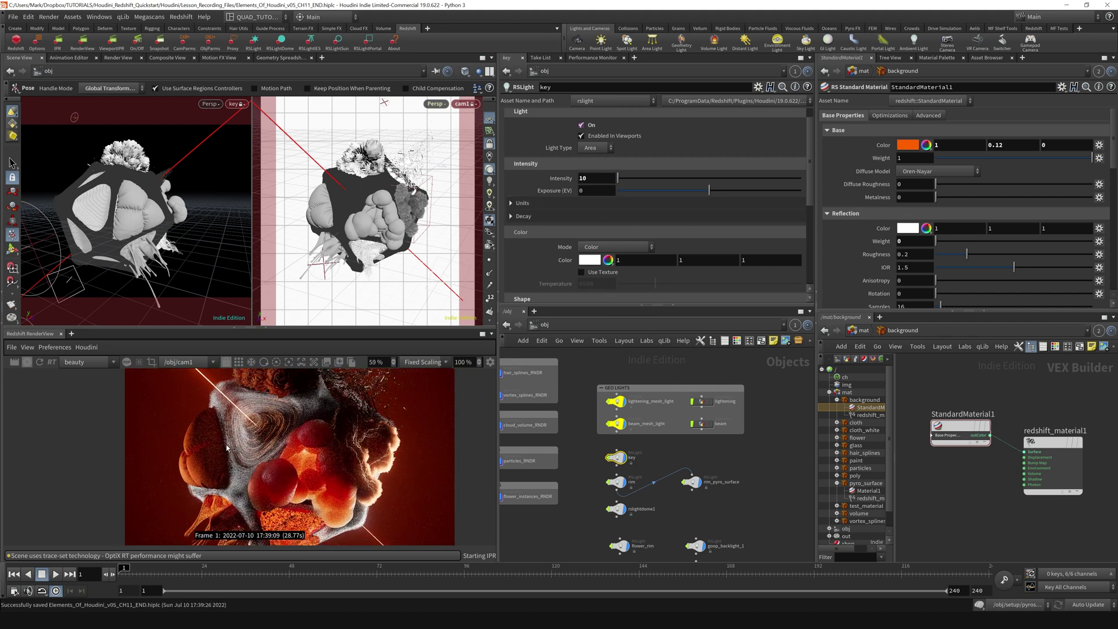
Stop the IPR render and set the render view's Fixed Scaling to 50%.
{"action": "scroll", "coordinate": [232, 448], "scroll_direction": "down", "scroll_amount": 1}
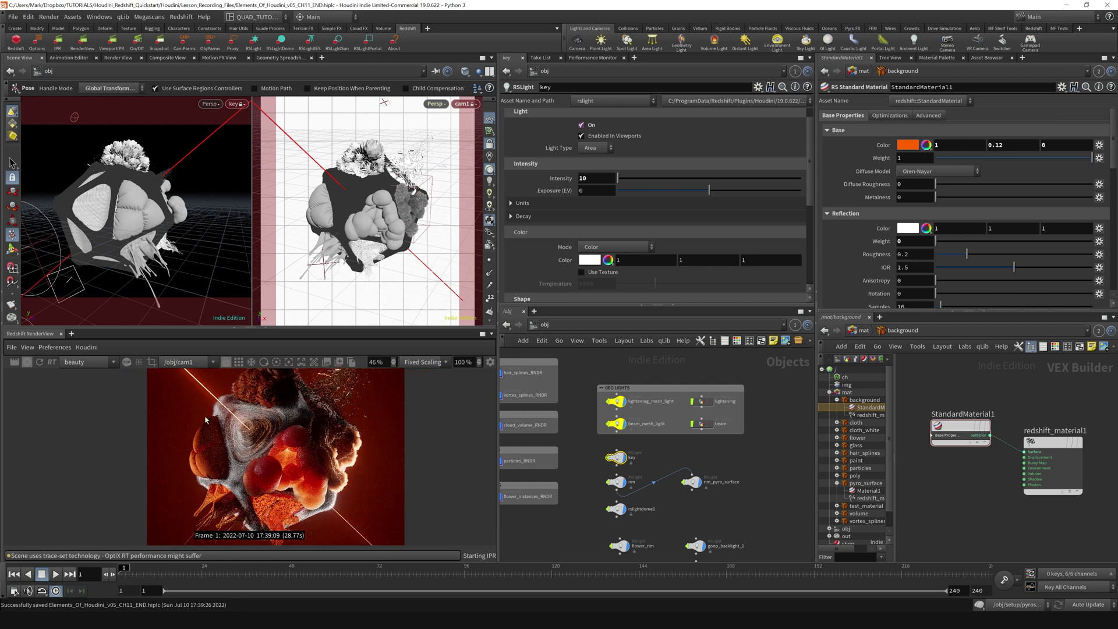
{"action": "left_click", "coordinate": [27, 362]}
{"action": "double_click", "coordinate": [456, 362]}
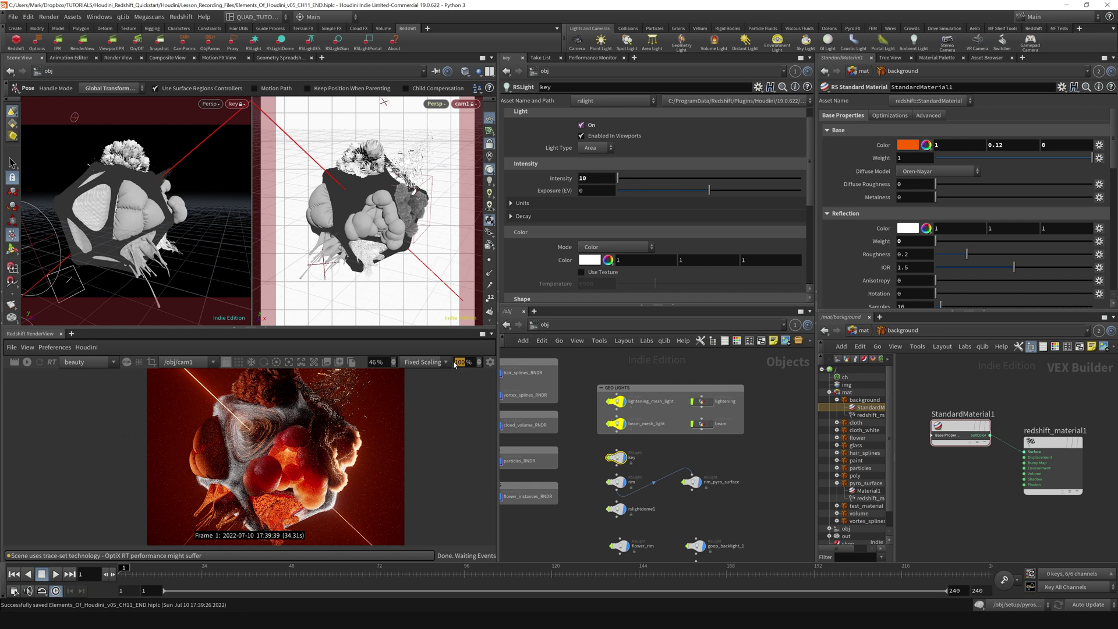
{"action": "type", "text": "+"}
{"action": "left_click_drag", "start_coordinate": [466, 362], "coordinate": [444, 365]}
{"action": "type", "text": "50"}
{"action": "key", "text": "Return"}
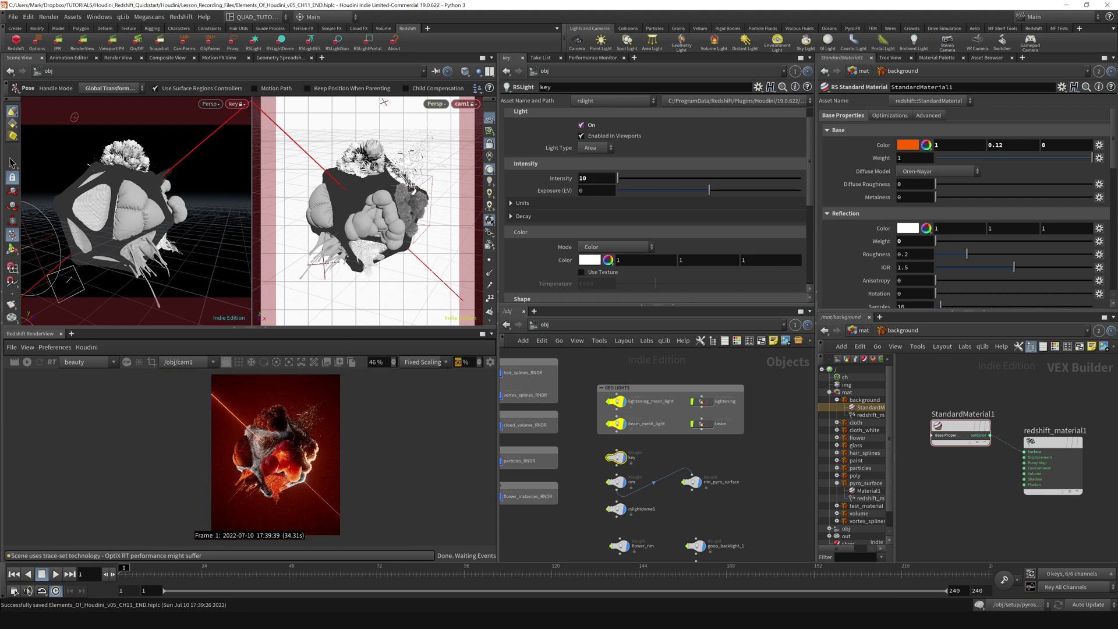
Set the render view zoom to 100%, restart the IPR render, and examine the lighting on the rendered object up close.
{"action": "left_click_drag", "start_coordinate": [385, 362], "coordinate": [350, 362]}
{"action": "type", "text": "100"}
{"action": "key", "text": "Return"}
{"action": "left_click", "coordinate": [31, 363]}
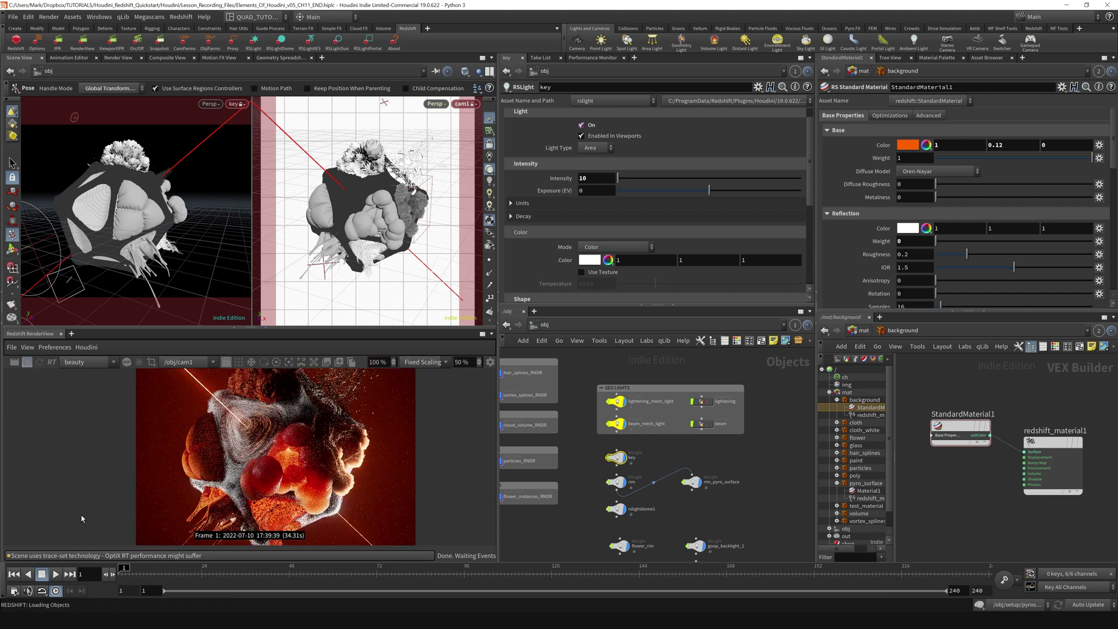
{"action": "scroll", "coordinate": [256, 434], "scroll_direction": "up", "scroll_amount": 8}
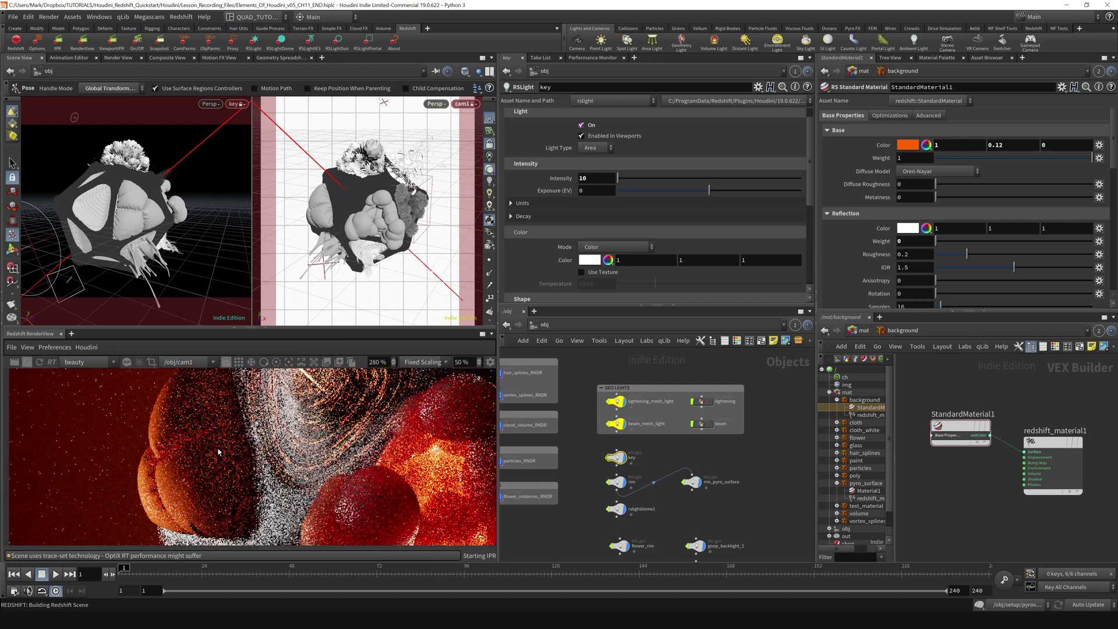
{"action": "scroll", "coordinate": [302, 462], "scroll_direction": "down", "scroll_amount": 7}
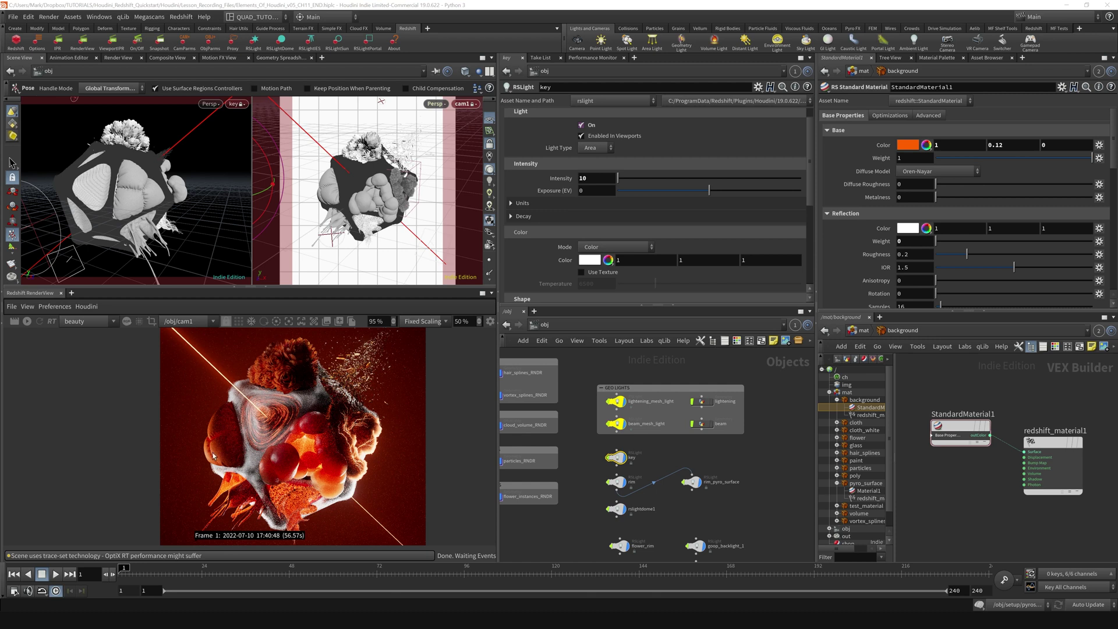
{"action": "scroll", "coordinate": [219, 451], "scroll_direction": "up", "scroll_amount": 5}
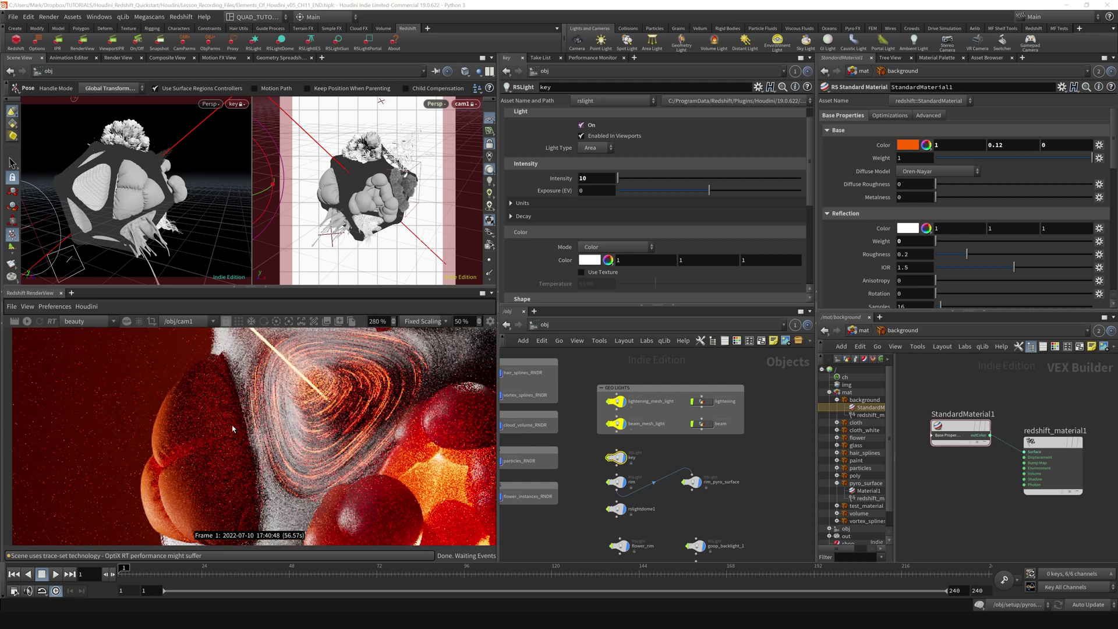
{"action": "scroll", "coordinate": [208, 475], "scroll_direction": "down", "scroll_amount": 3}
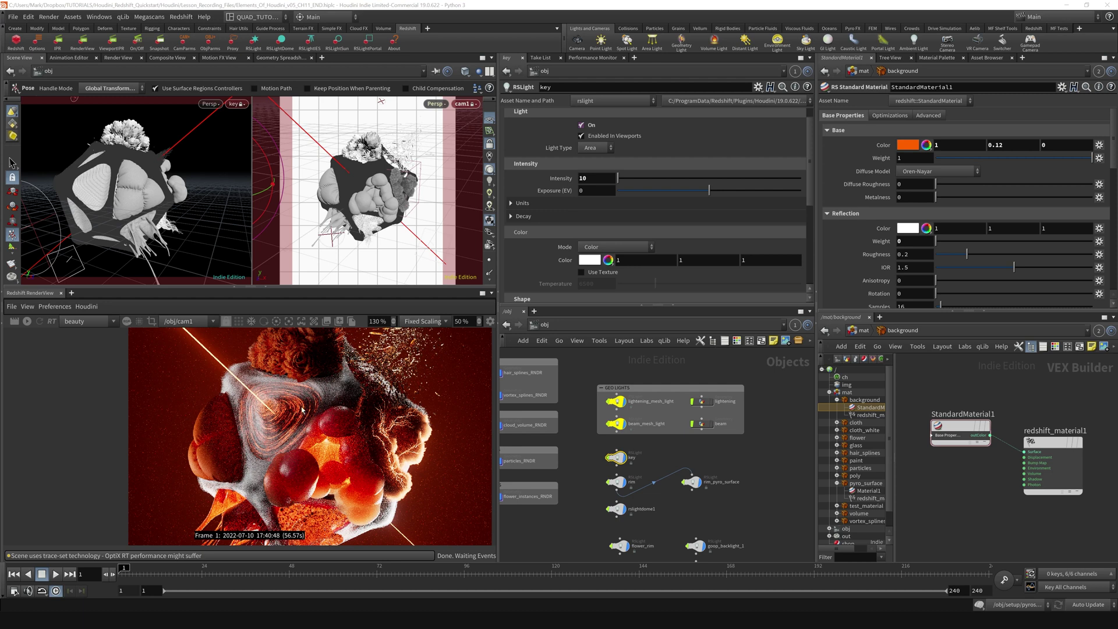
{"action": "middle_click_drag", "start_coordinate": [302, 409], "coordinate": [285, 474]}
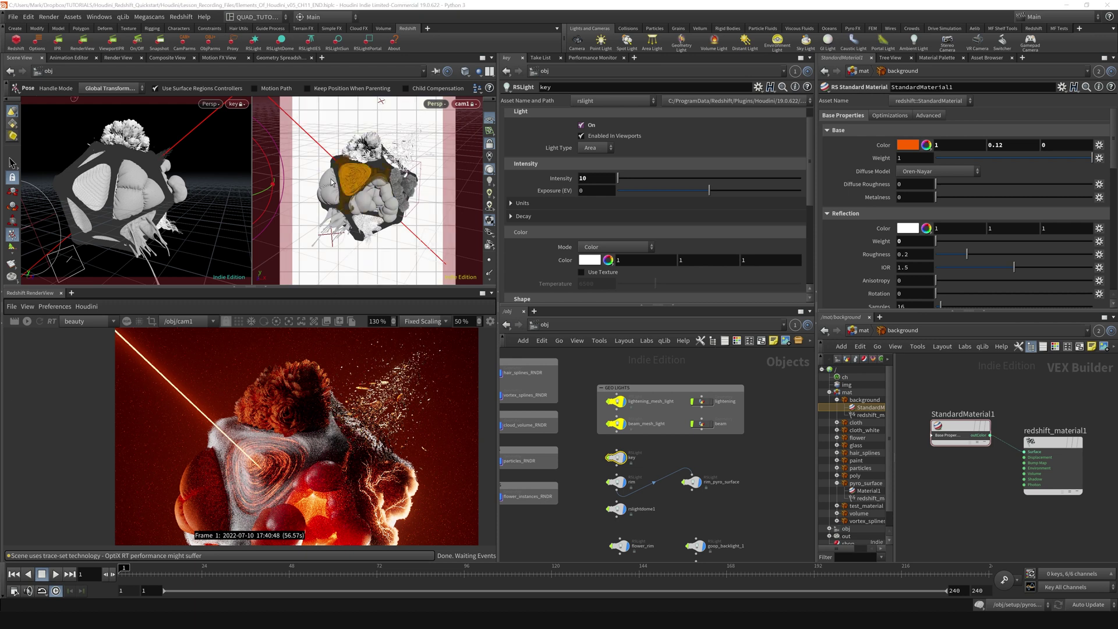
Unlock the view from the key light and orbit out to a free perspective showing the light beside the model.
{"action": "left_click", "coordinate": [490, 143]}
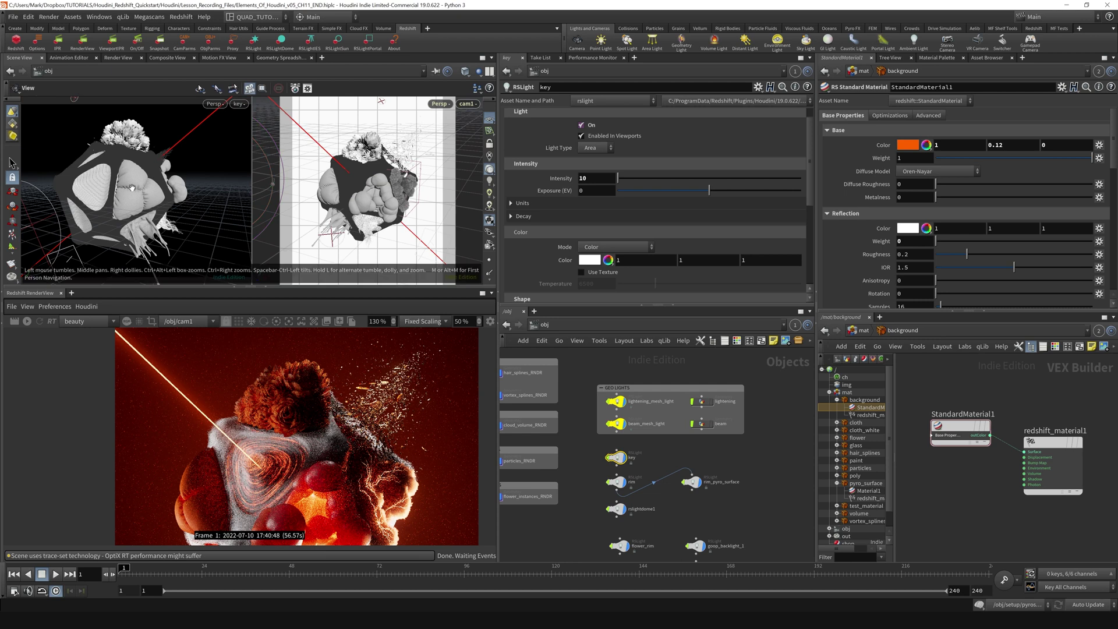
{"action": "right_click_drag", "start_coordinate": [131, 184], "coordinate": [38, 210]}
{"action": "left_click_drag", "start_coordinate": [124, 194], "coordinate": [64, 195]}
{"action": "middle_click_drag", "start_coordinate": [204, 195], "coordinate": [140, 196]}
{"action": "left_click_drag", "start_coordinate": [139, 197], "coordinate": [165, 195]}
{"action": "key", "text": "Return"}
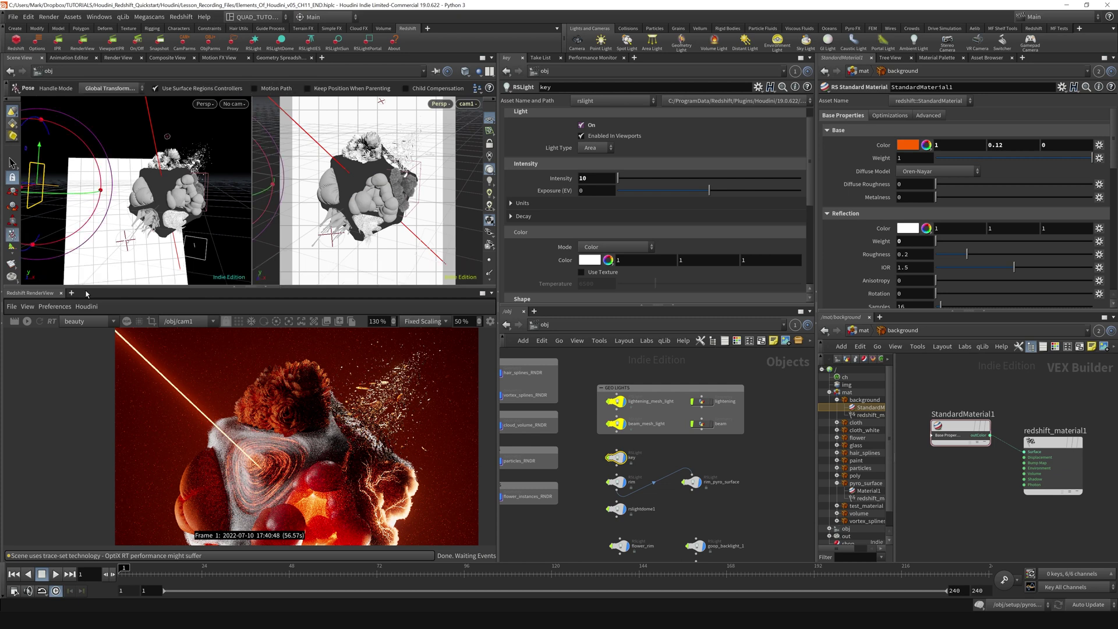
Frame a render region around the flower, central swirl and round growths, and start the IPR render.
{"action": "middle_click_drag", "start_coordinate": [252, 415], "coordinate": [262, 388]}
{"action": "left_click_drag", "start_coordinate": [122, 332], "coordinate": [357, 513]}
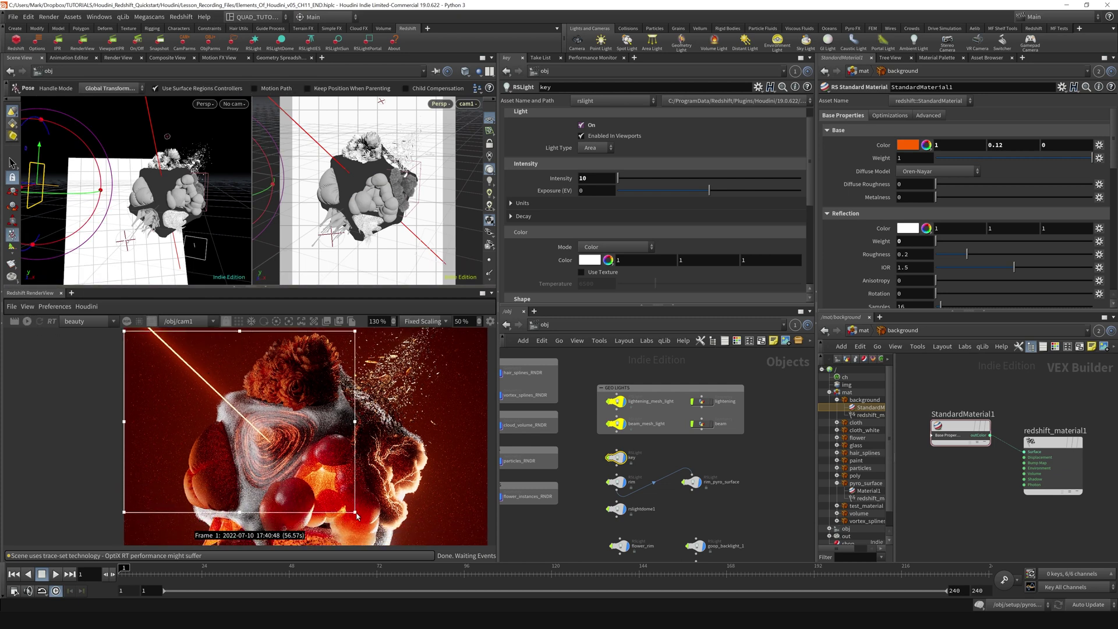
{"action": "left_click", "coordinate": [27, 321]}
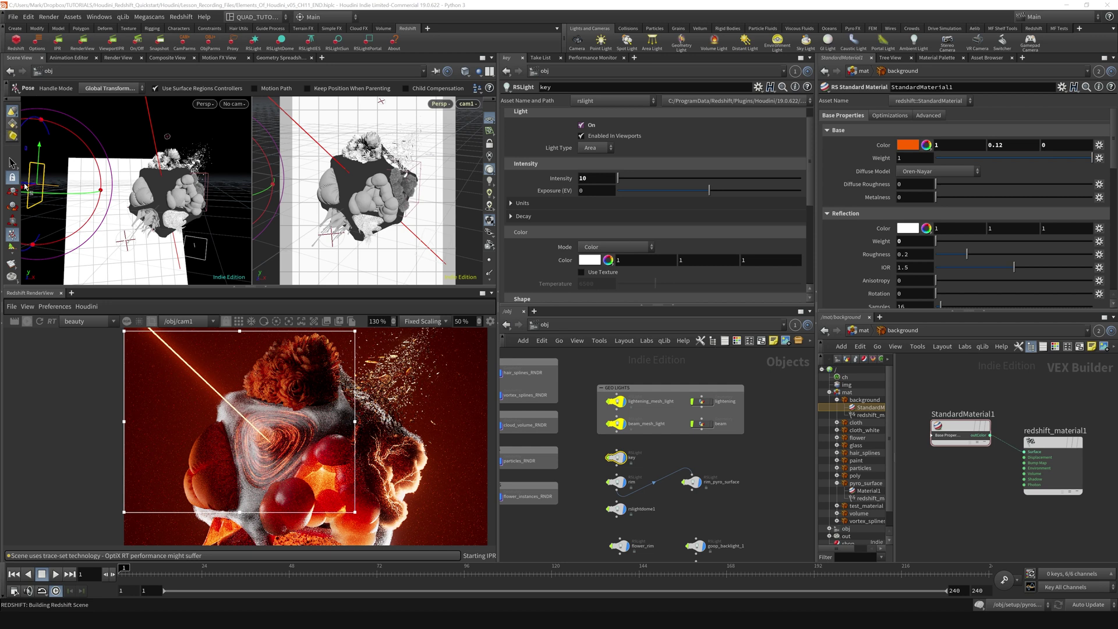
Move the key light slightly closer to the model in the perspective view and check the updated render.
{"action": "left_click_drag", "start_coordinate": [25, 185], "coordinate": [41, 187]}
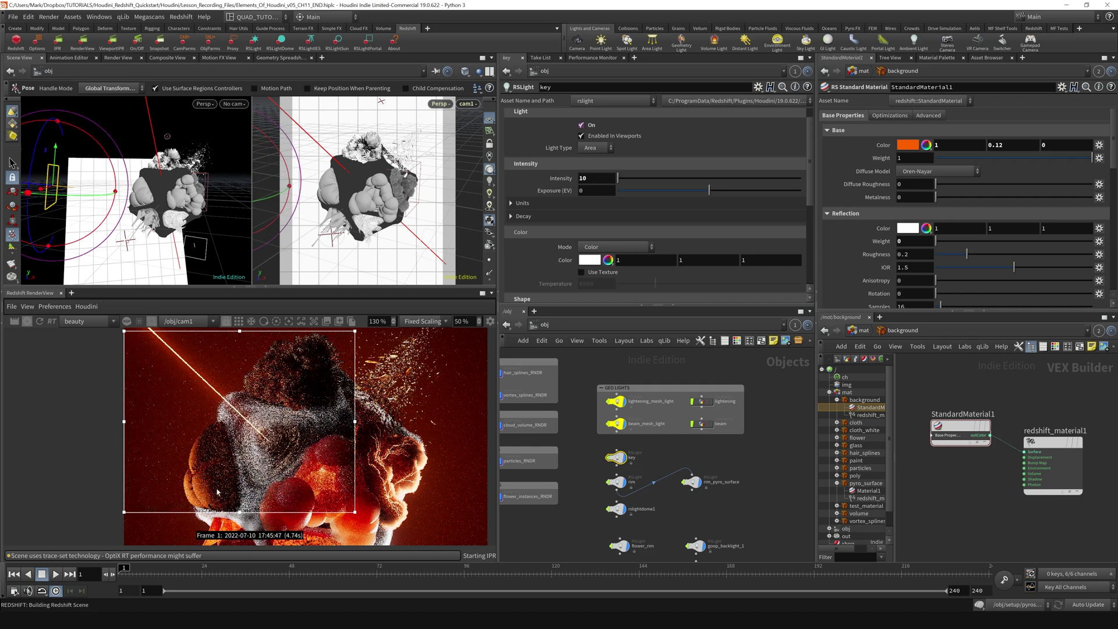
{"action": "scroll", "coordinate": [228, 500], "scroll_direction": "up", "scroll_amount": 5}
{"action": "scroll", "coordinate": [209, 489], "scroll_direction": "down", "scroll_amount": 5}
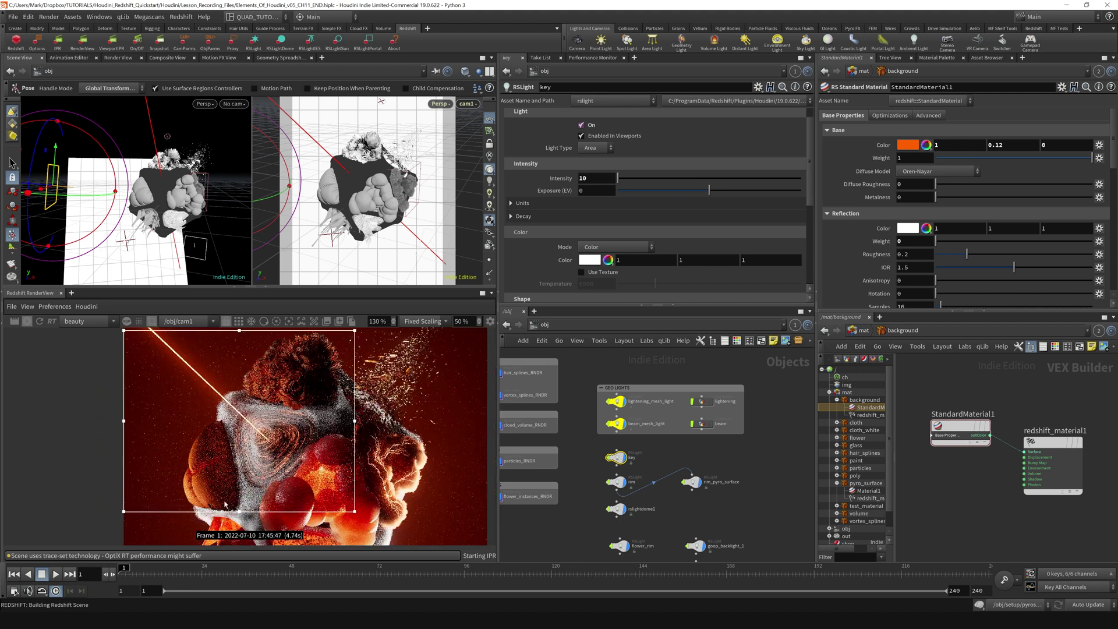
{"action": "left_click", "coordinate": [232, 103]}
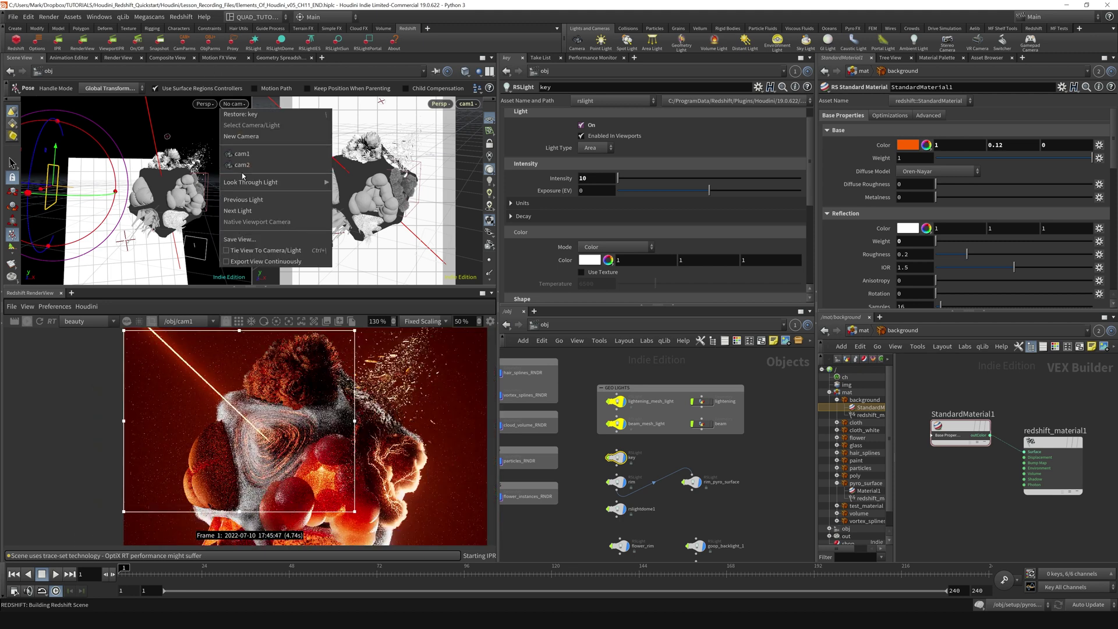
{"action": "mouse_move", "coordinate": [268, 183]}
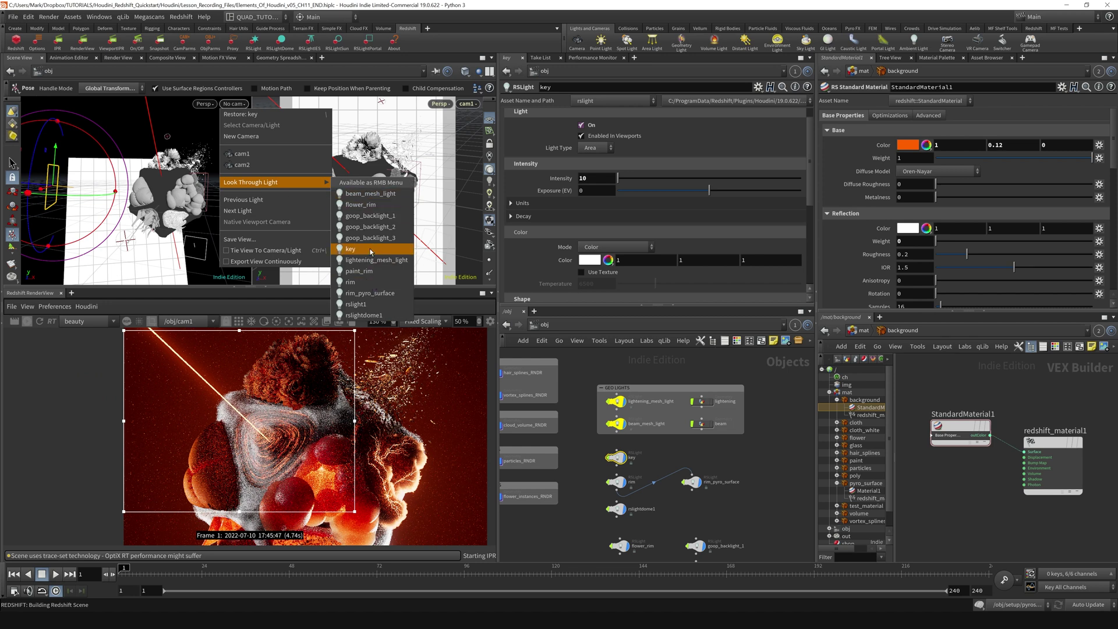
{"action": "left_click", "coordinate": [351, 248]}
{"action": "key", "text": "Escape"}
{"action": "left_click_drag", "start_coordinate": [150, 193], "coordinate": [142, 190], "text": "alt"}
Look through the key light with the view locked to it, orbit it around the model to a new angle, and check the render.
{"action": "left_click", "coordinate": [232, 104]}
{"action": "mouse_move", "coordinate": [268, 183]}
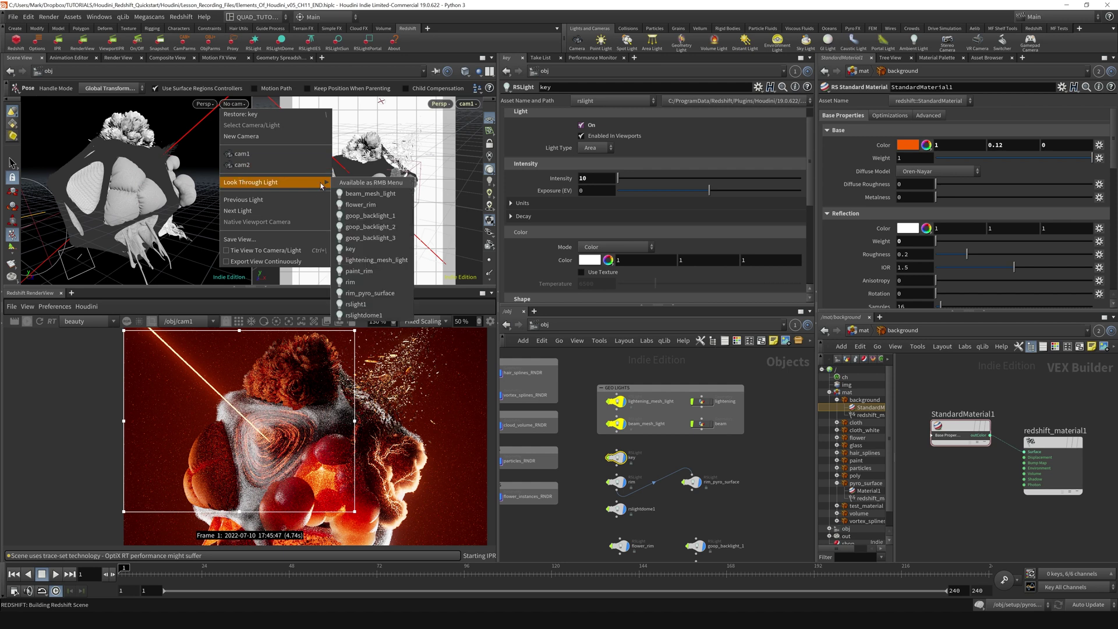
{"action": "left_click", "coordinate": [353, 251]}
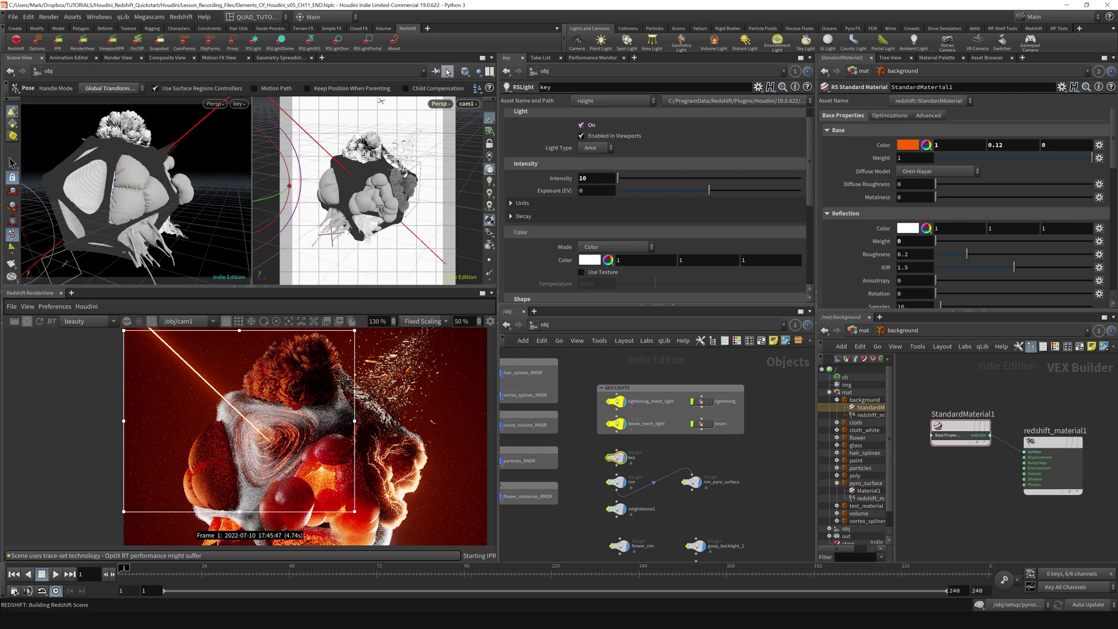
{"action": "left_click", "coordinate": [490, 143]}
{"action": "key", "text": "space"}
{"action": "left_click_drag", "start_coordinate": [149, 188], "coordinate": [125, 198]}
{"action": "key", "text": "Escape"}
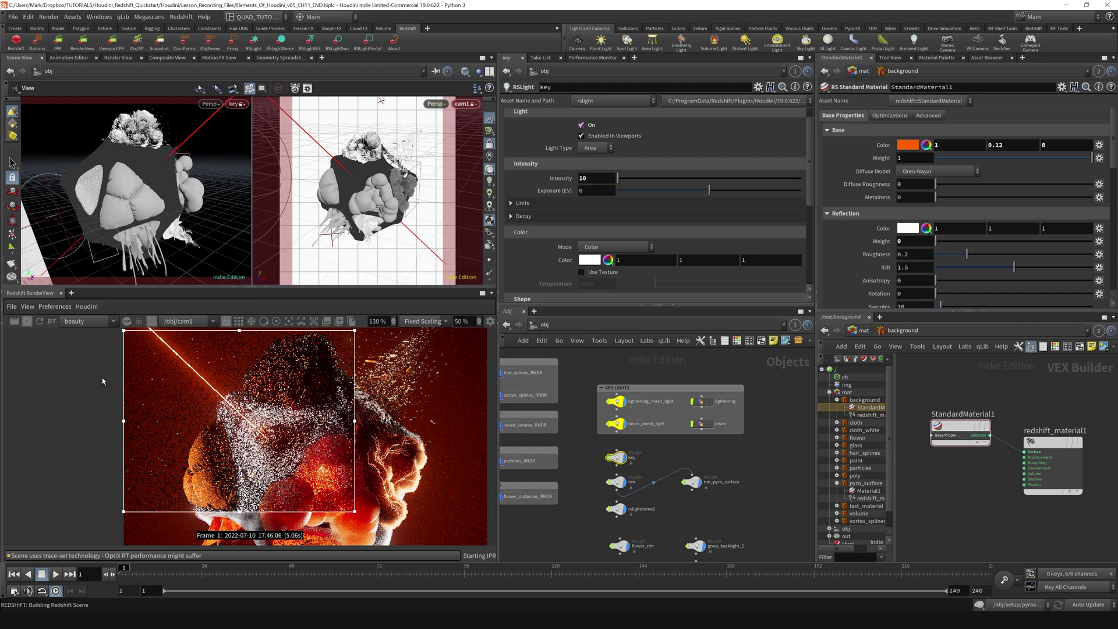
{"action": "scroll", "coordinate": [222, 481], "scroll_direction": "up", "scroll_amount": 3}
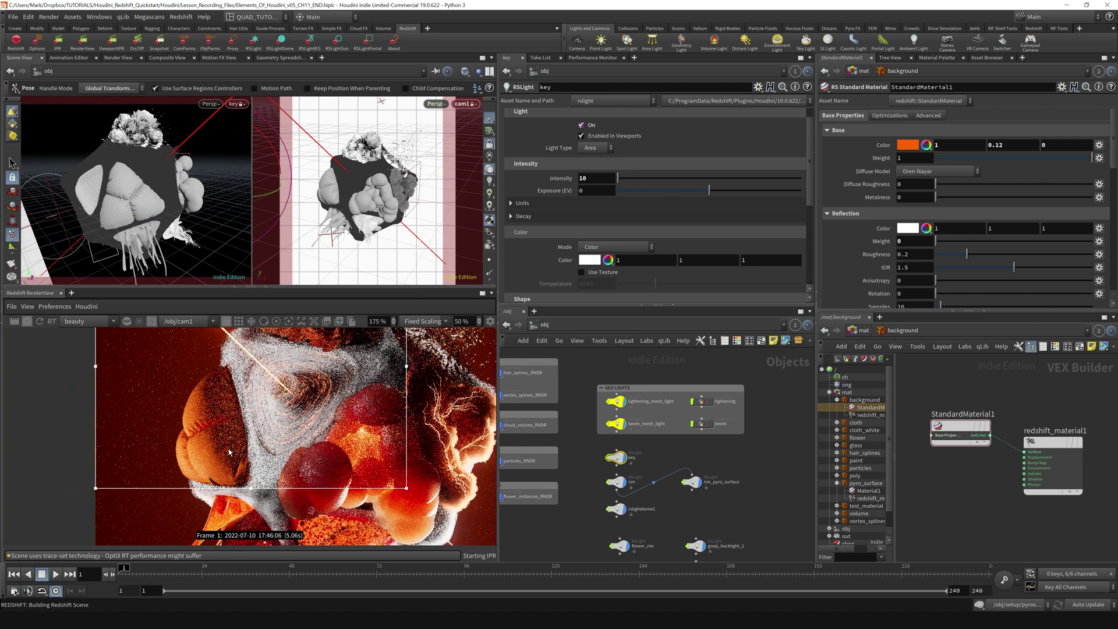
Frame a render region tightly around the orange stitched growth and inspect its shading up close in the IPR render.
{"action": "scroll", "coordinate": [223, 439], "scroll_direction": "down", "scroll_amount": 4}
{"action": "scroll", "coordinate": [223, 443], "scroll_direction": "up", "scroll_amount": 8}
{"action": "scroll", "coordinate": [215, 427], "scroll_direction": "down", "scroll_amount": 4}
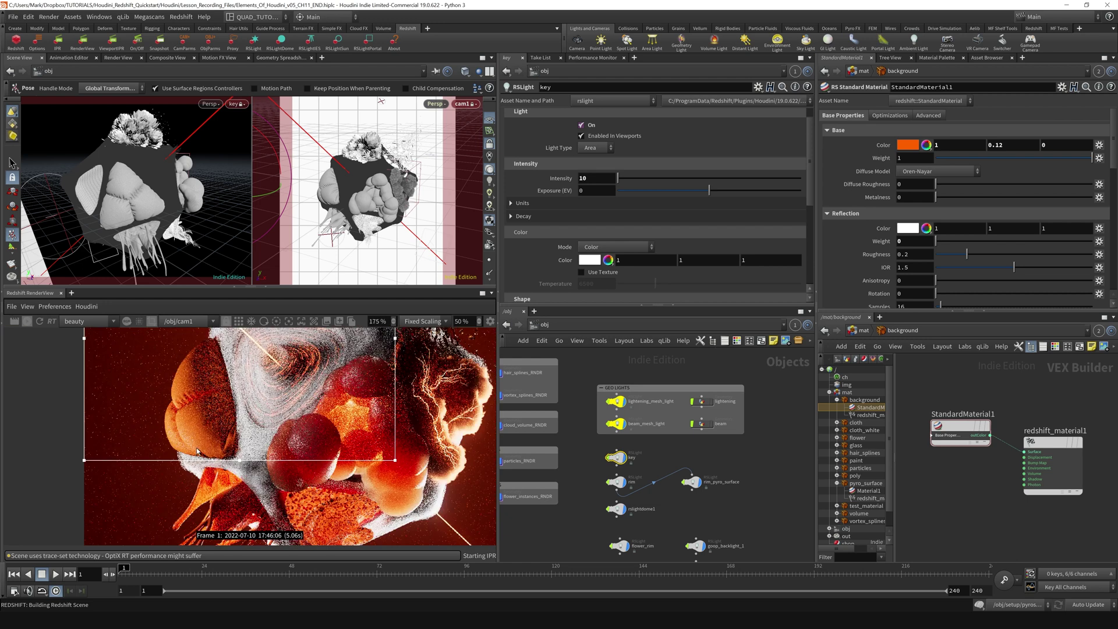
{"action": "scroll", "coordinate": [216, 422], "scroll_direction": "up", "scroll_amount": 2}
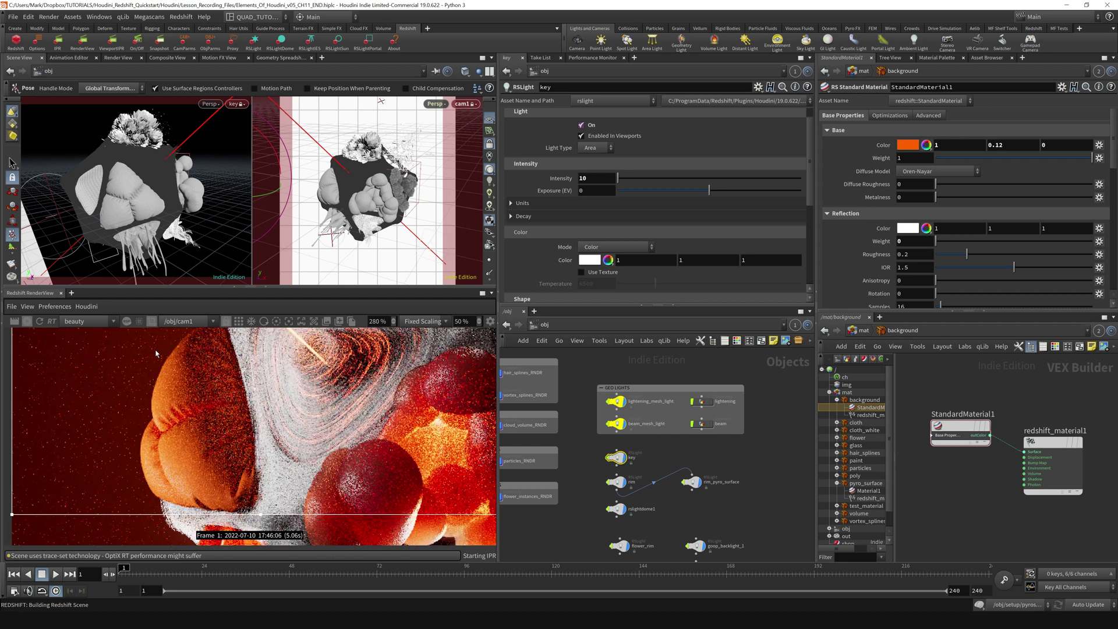
{"action": "left_click_drag", "start_coordinate": [141, 335], "coordinate": [292, 521]}
{"action": "scroll", "coordinate": [232, 450], "scroll_direction": "down", "scroll_amount": 4}
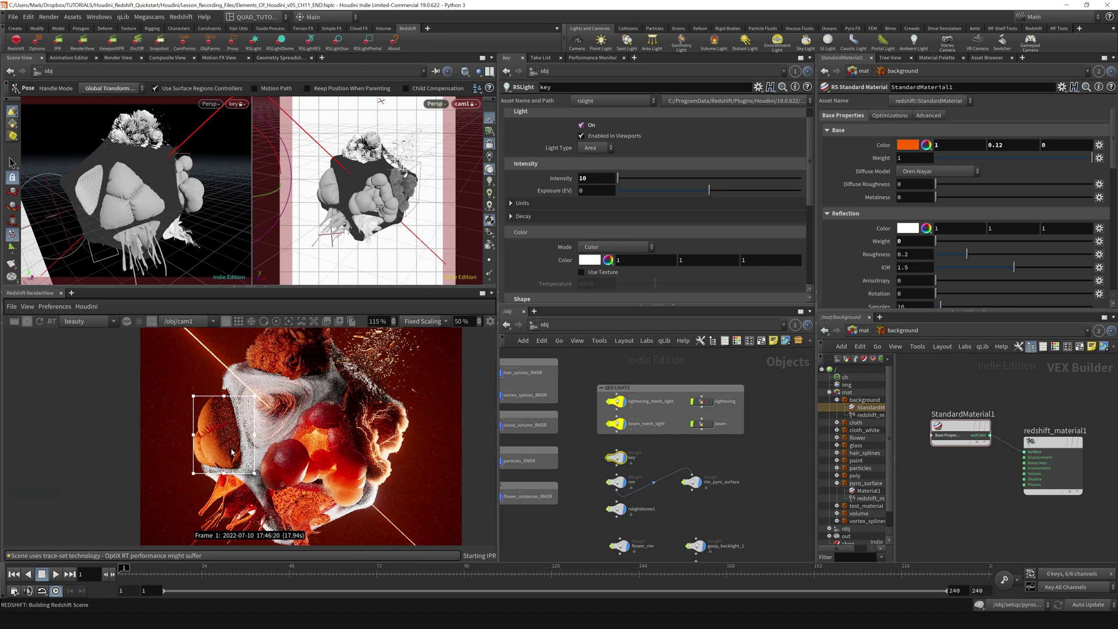
{"action": "scroll", "coordinate": [229, 446], "scroll_direction": "up", "scroll_amount": 4}
Orbit and pan the key light through its locked view to relight the orange stitched growth, and save the scene.
{"action": "left_click_drag", "start_coordinate": [109, 197], "coordinate": [138, 194], "text": "alt"}
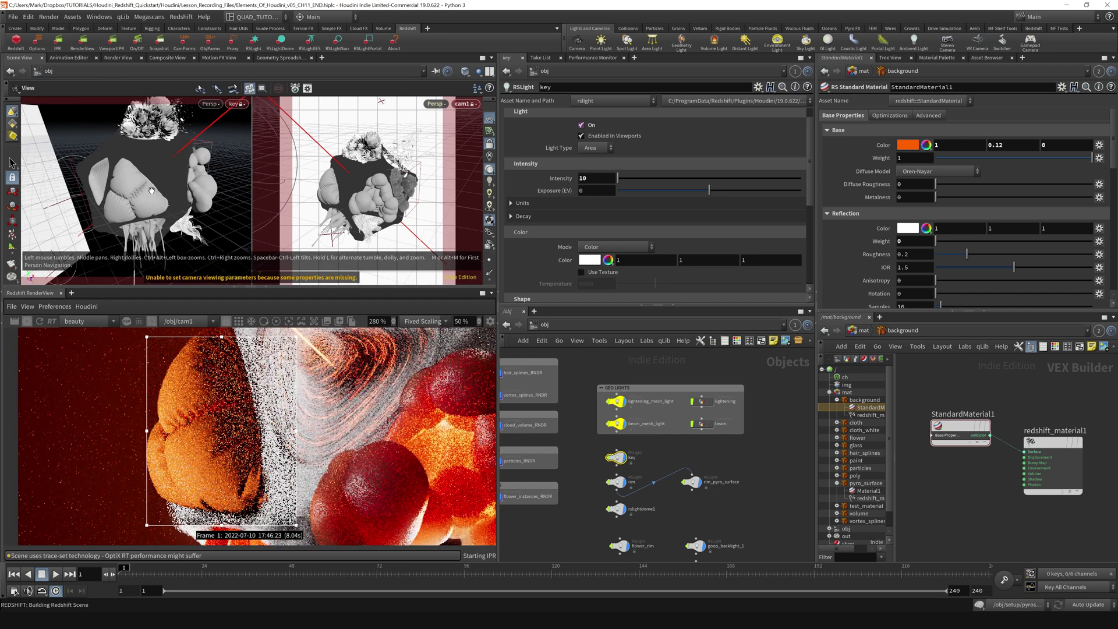
{"action": "middle_click_drag", "start_coordinate": [153, 192], "coordinate": [152, 210], "text": "alt"}
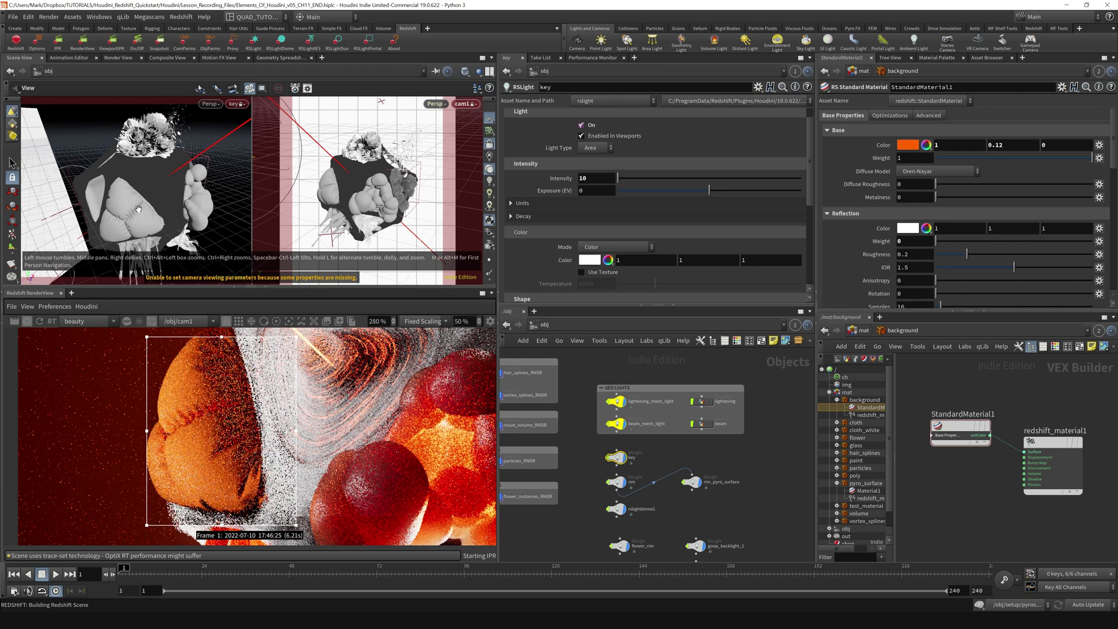
{"action": "key", "text": "space"}
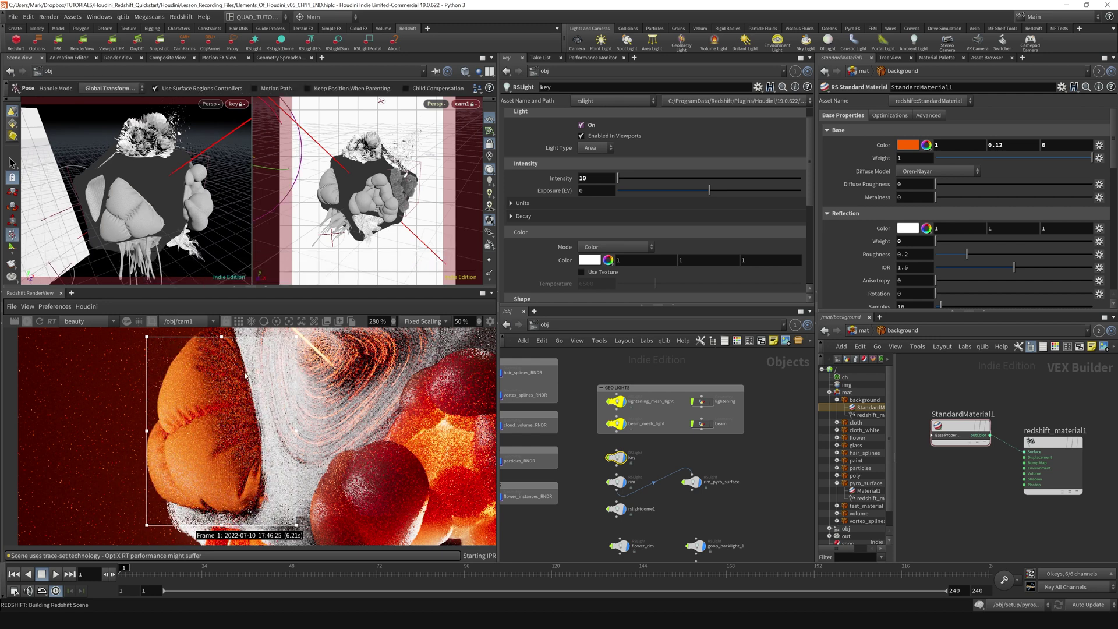
{"action": "middle_click_drag", "start_coordinate": [157, 210], "coordinate": [177, 194], "text": "alt"}
{"action": "left_click_drag", "start_coordinate": [177, 194], "coordinate": [184, 198]}
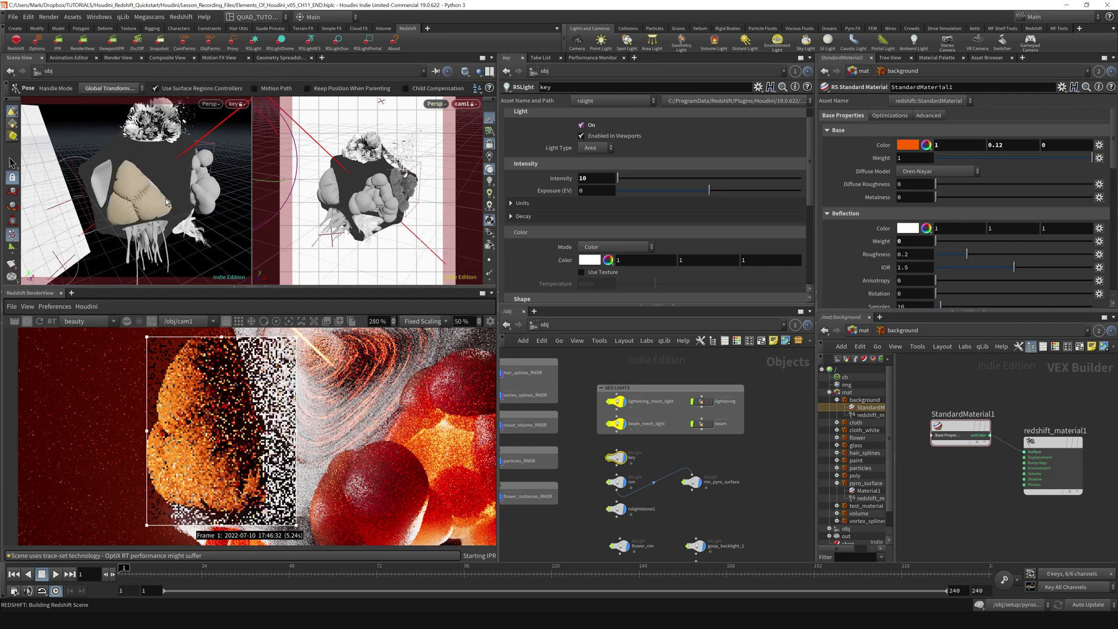
{"action": "key", "text": "ctrl+s"}
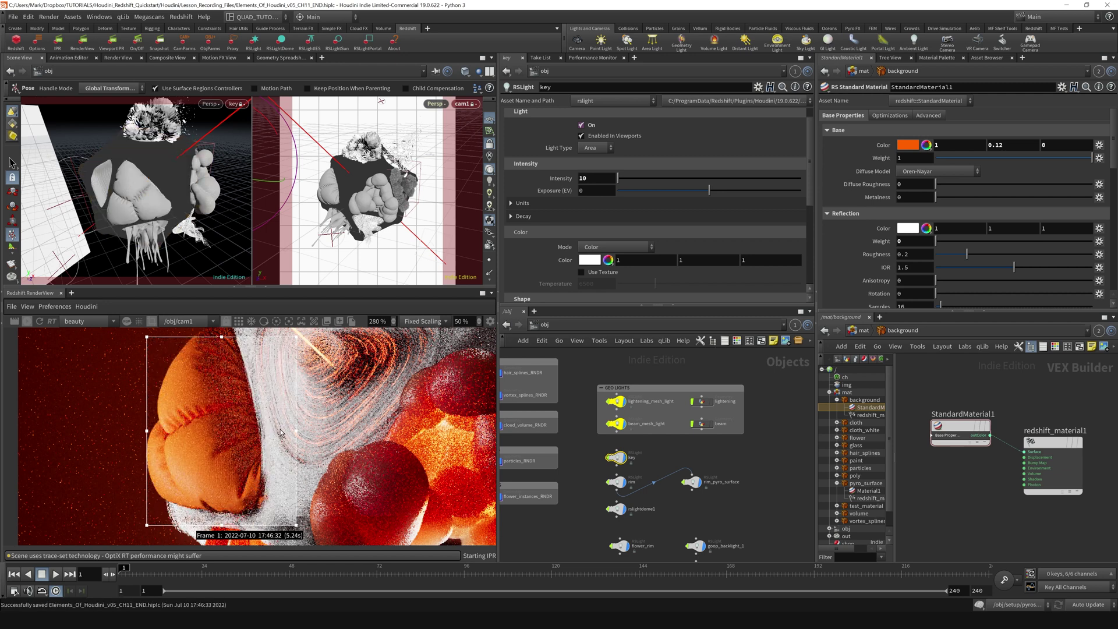
Swing the key light to a lower angle around the model, checking render regions over the central swirl and the orange stitched growth.
{"action": "scroll", "coordinate": [384, 336], "scroll_direction": "down", "scroll_amount": 3}
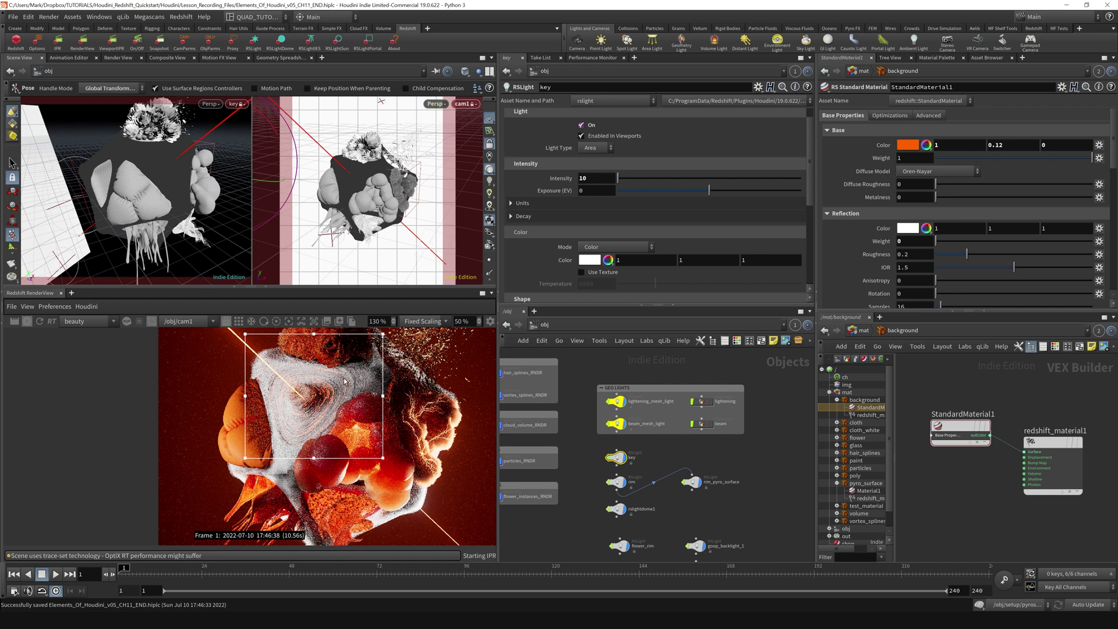
{"action": "left_click_drag", "start_coordinate": [138, 195], "coordinate": [168, 205]}
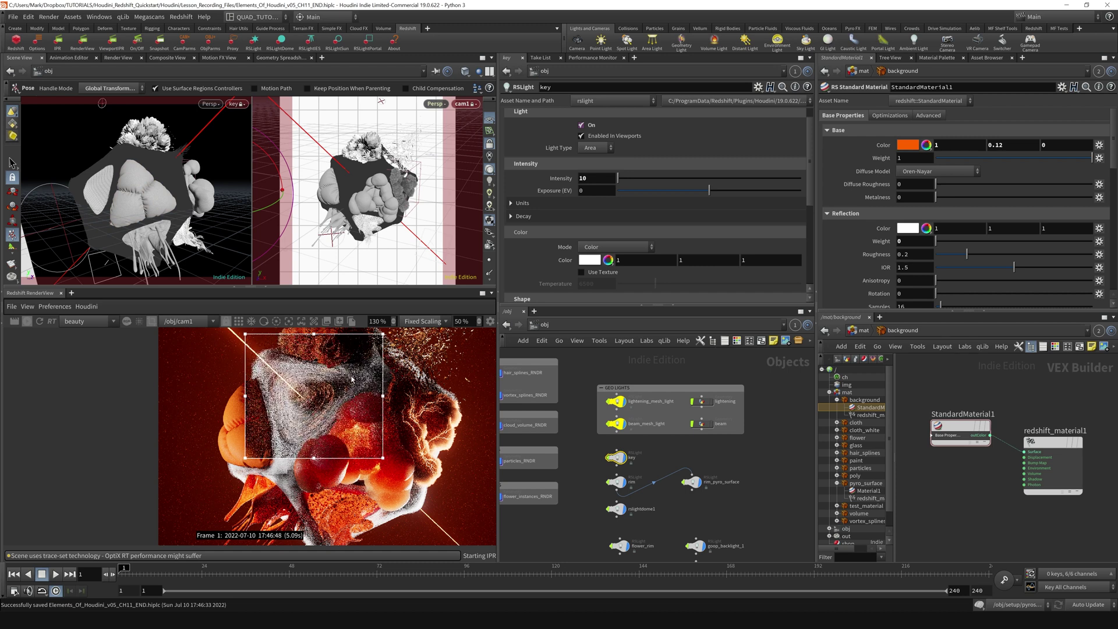
{"action": "left_click_drag", "start_coordinate": [175, 185], "coordinate": [167, 191], "text": "alt"}
{"action": "middle_click_drag", "start_coordinate": [174, 203], "coordinate": [180, 198], "text": "alt"}
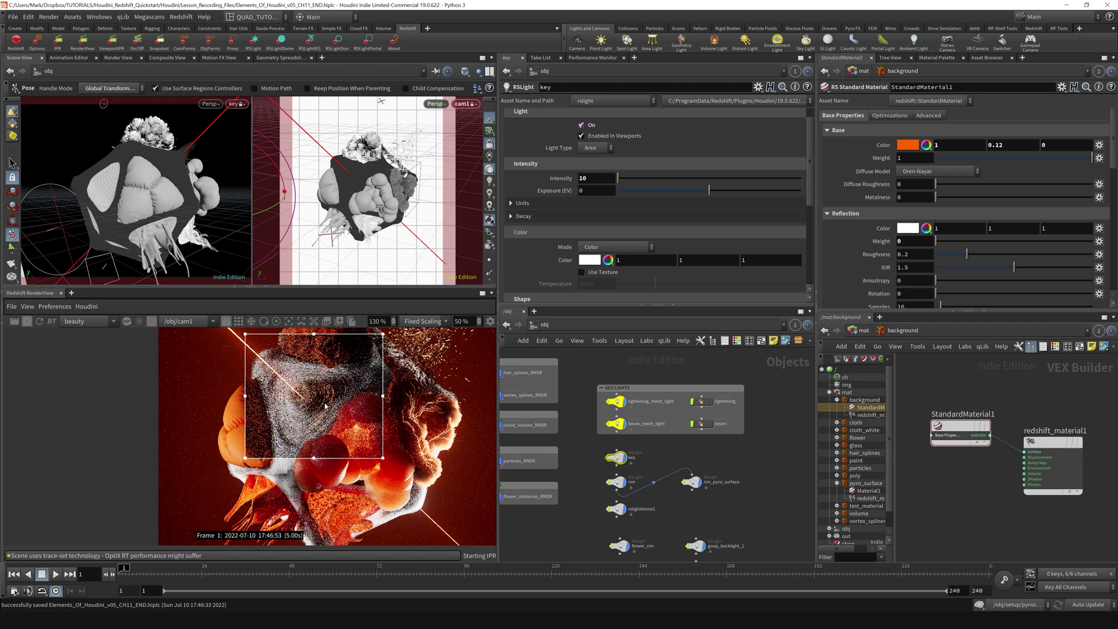
{"action": "left_click_drag", "start_coordinate": [192, 370], "coordinate": [312, 499]}
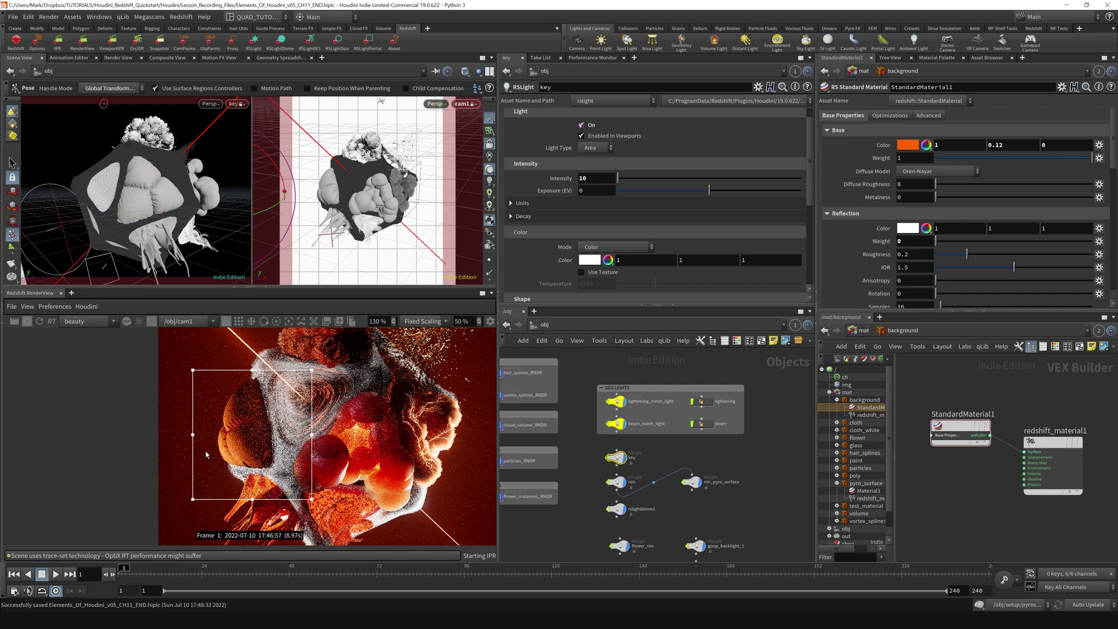